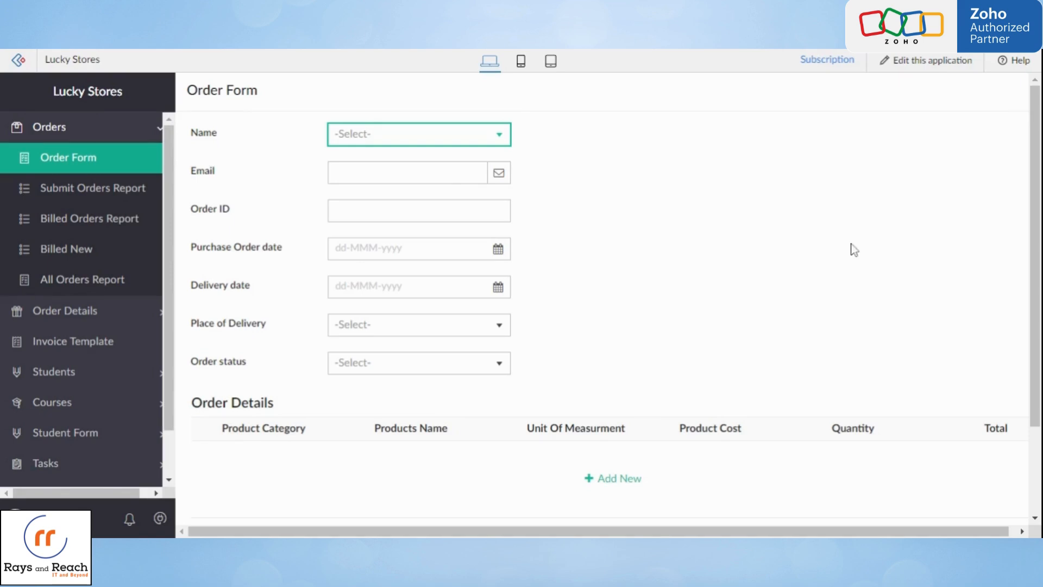
Open the application for editing and start a new calendar report based on Order Form
click(929, 70)
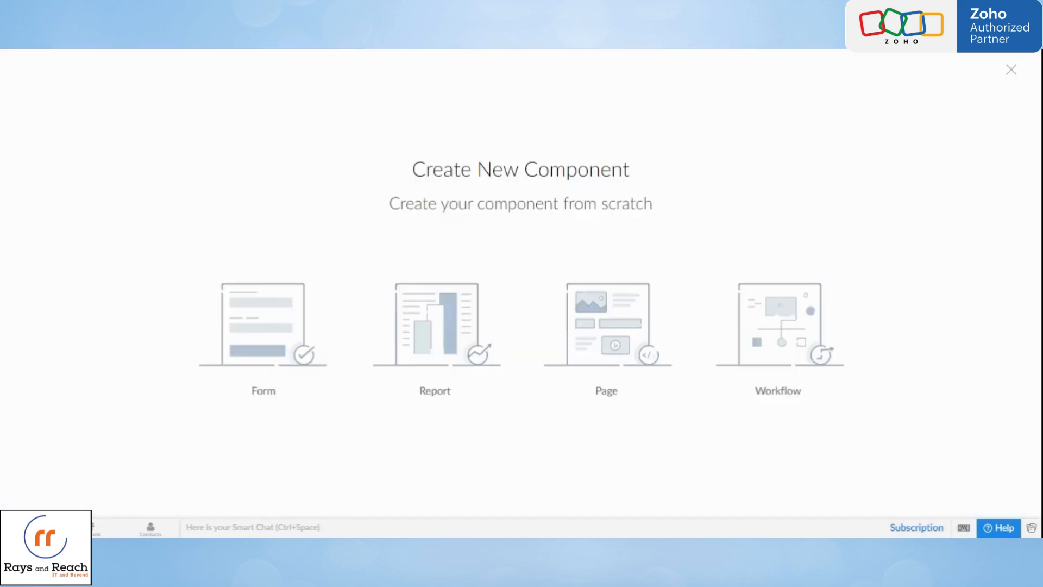
click(457, 347)
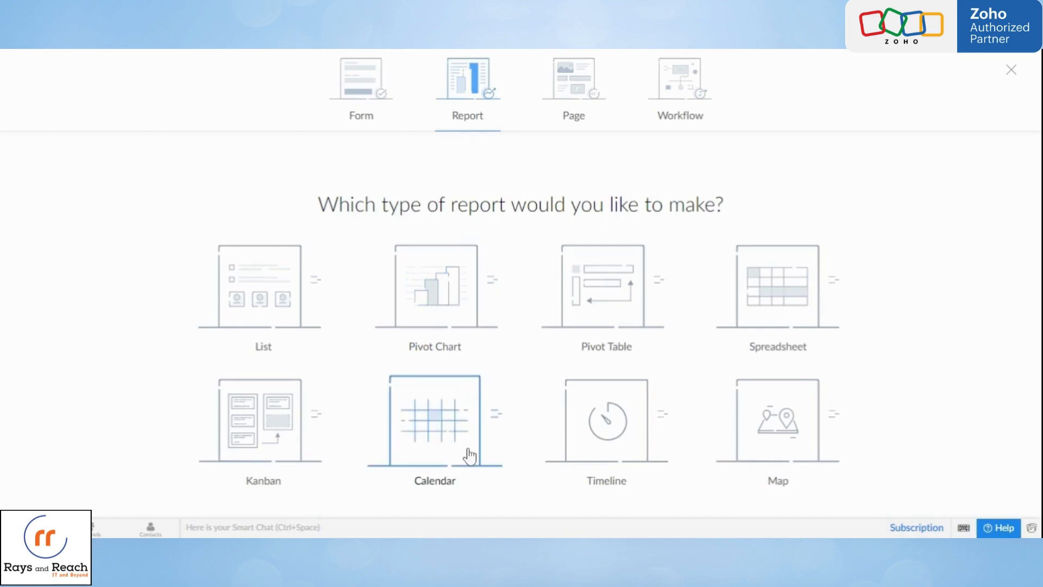
click(452, 456)
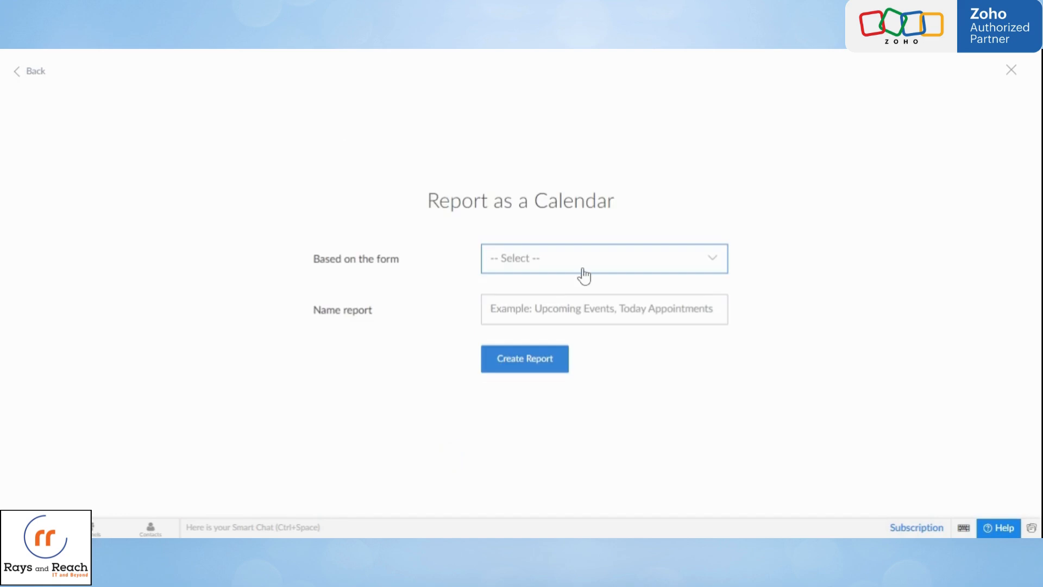
click(584, 275)
text(ord)
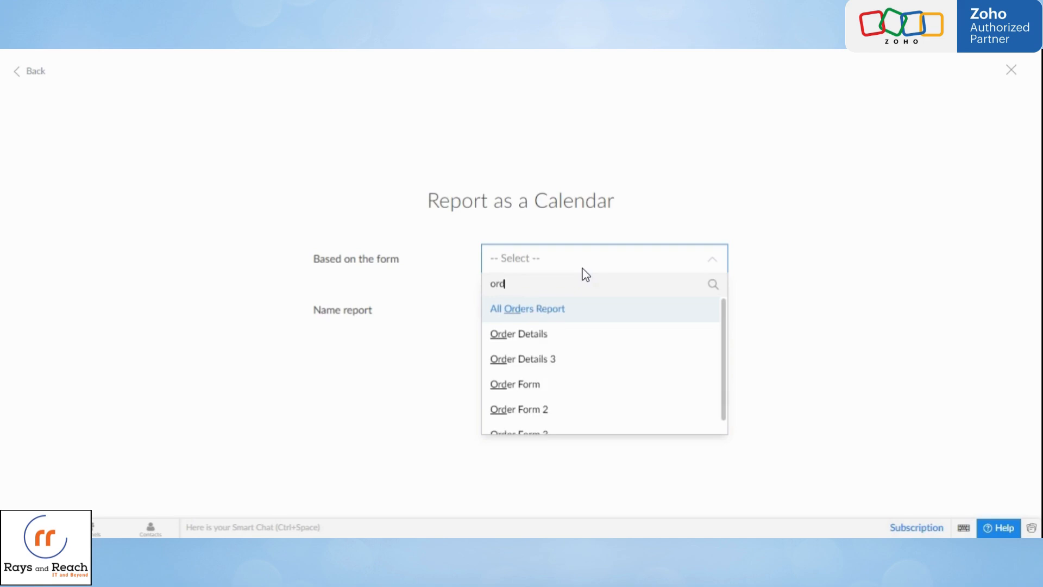
text(e)
click(519, 386)
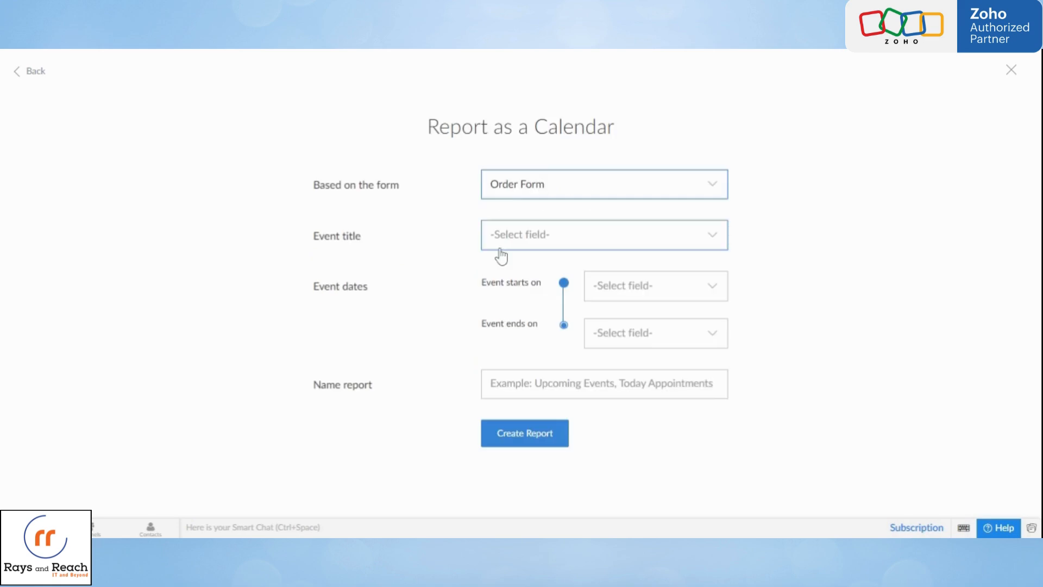
Set the calendar report's event title to Name and both its start and end dates to Delivery date
click(521, 239)
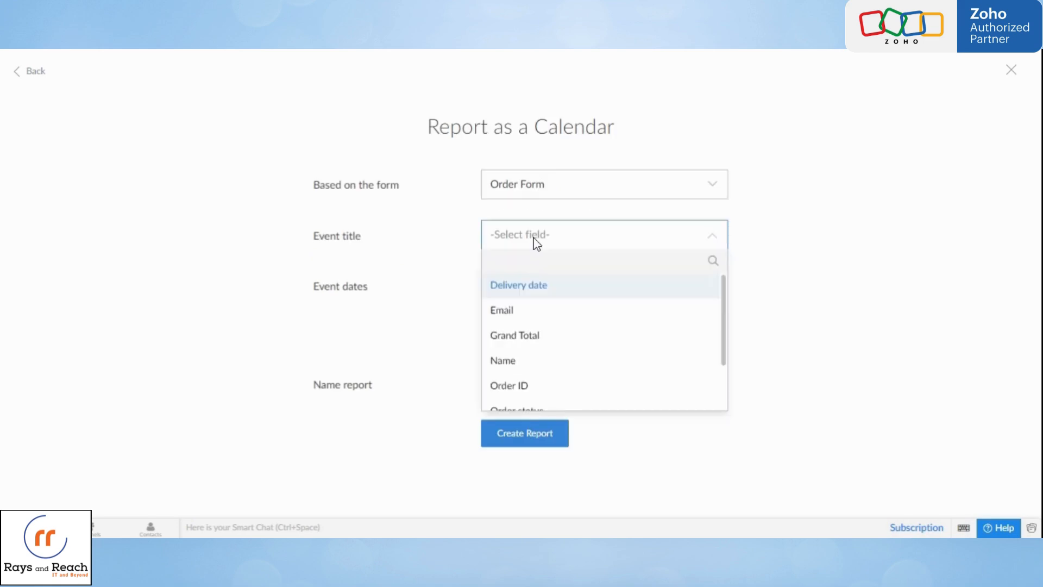
click(544, 372)
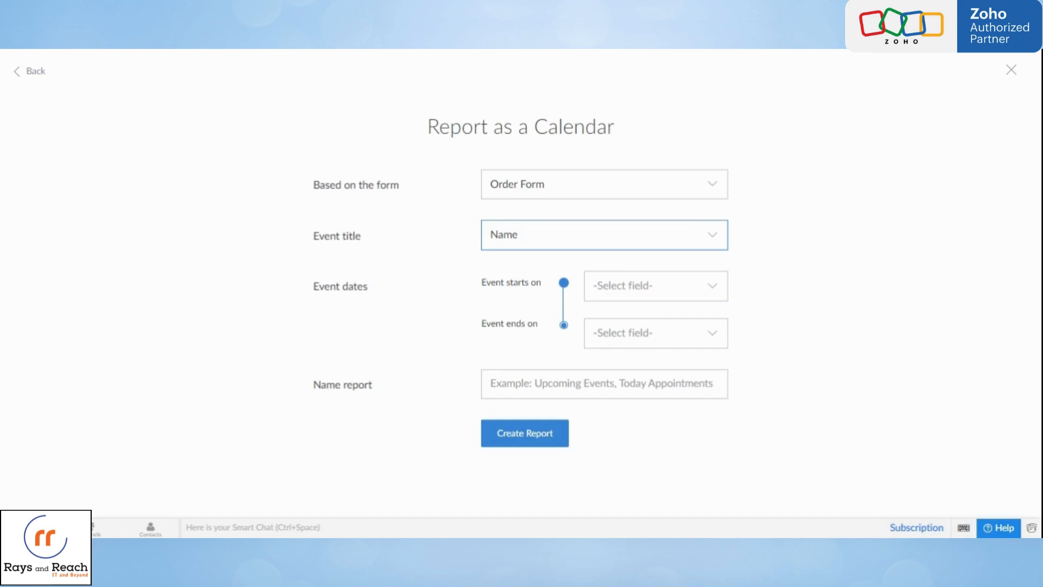
click(662, 293)
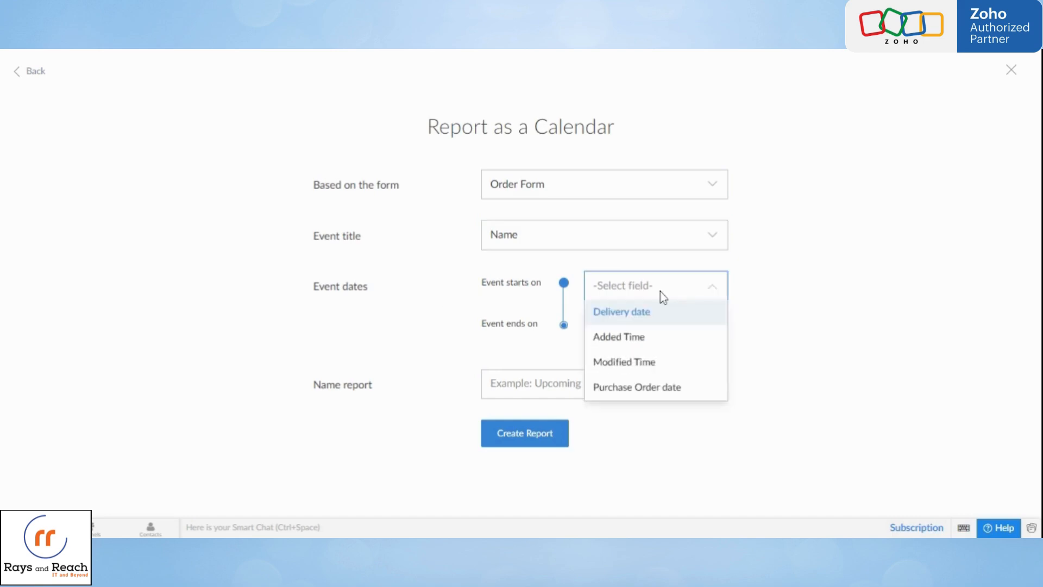
click(656, 311)
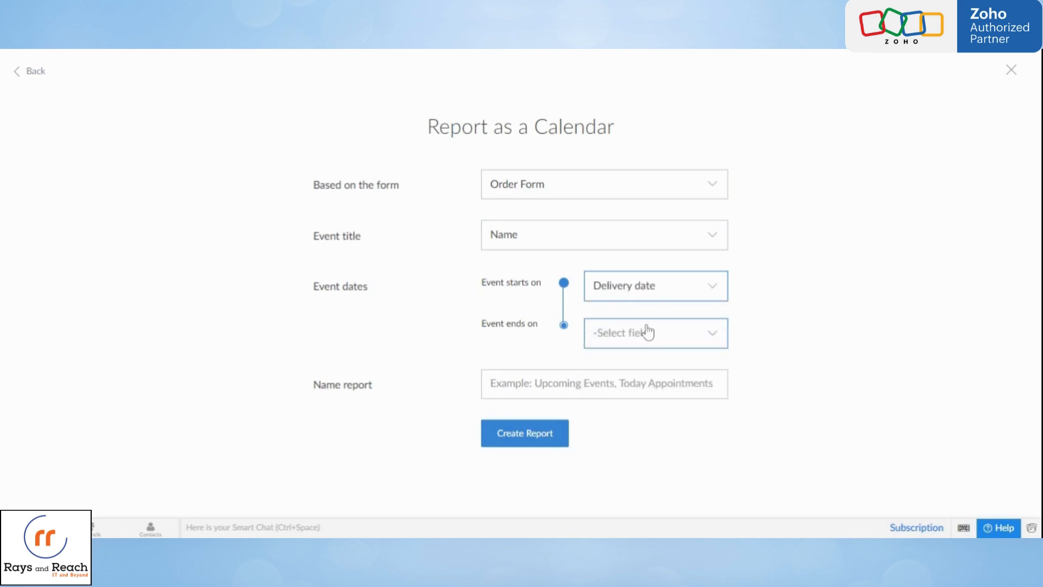
click(647, 331)
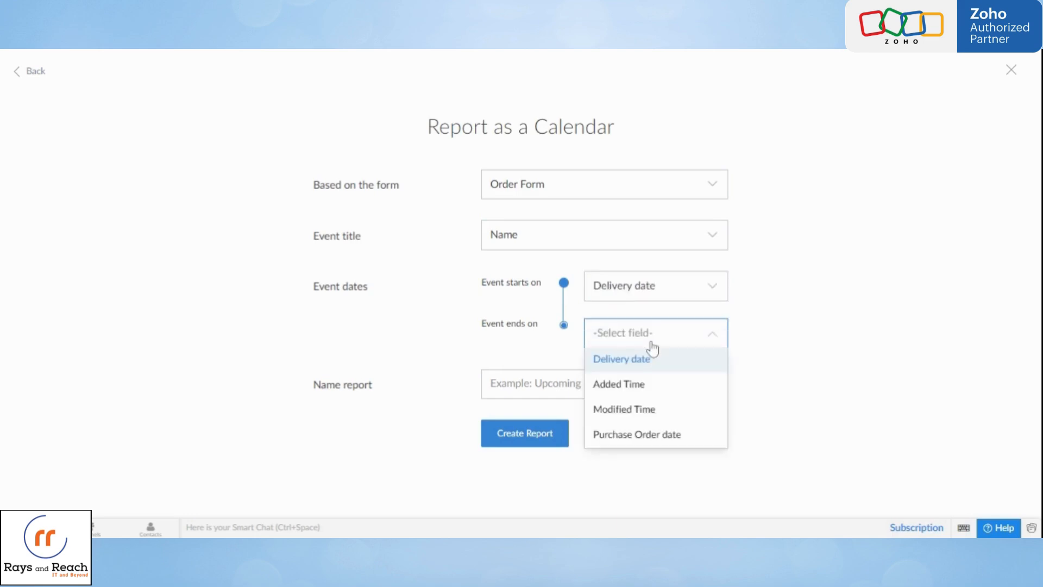
click(645, 357)
Name the calendar report "Order Delivery" and create it
key(Tab)
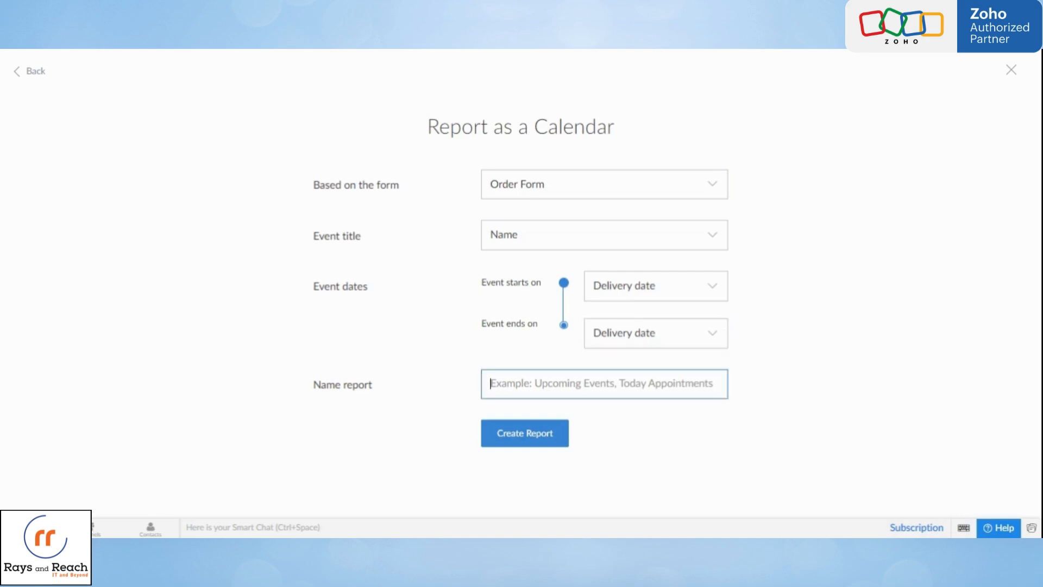
text(Order Delivery)
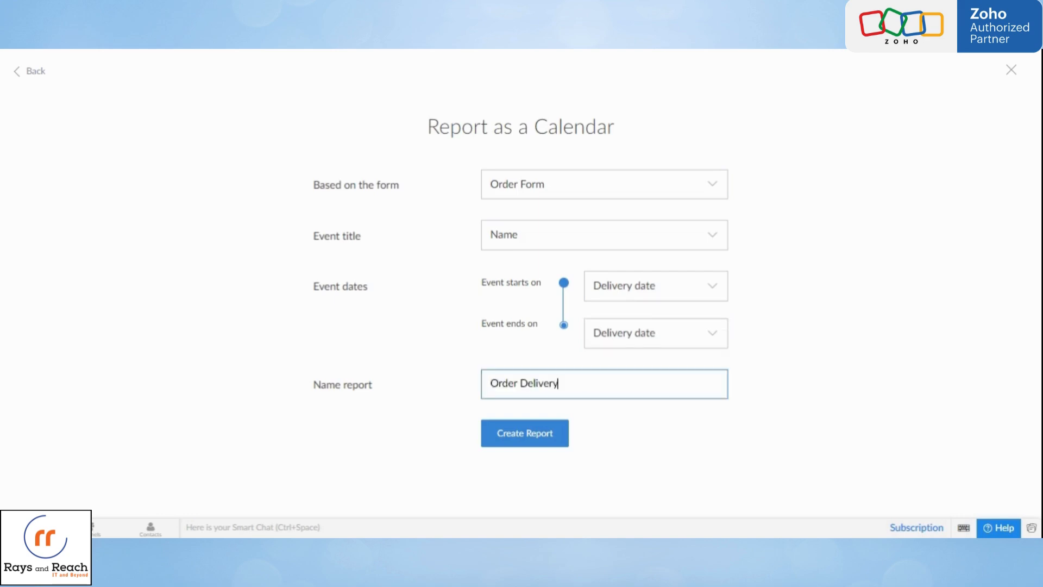
click(509, 412)
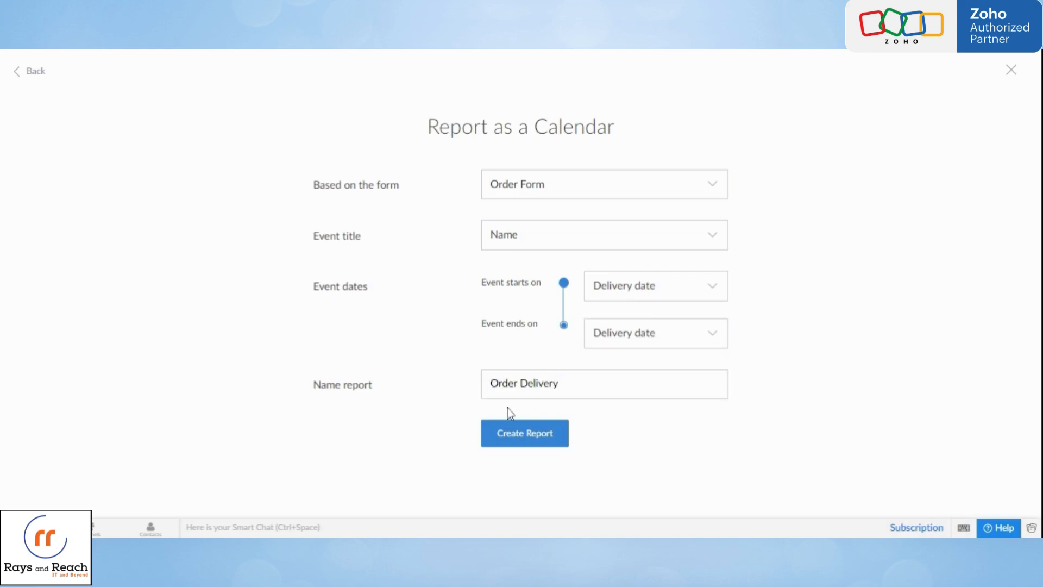
click(543, 439)
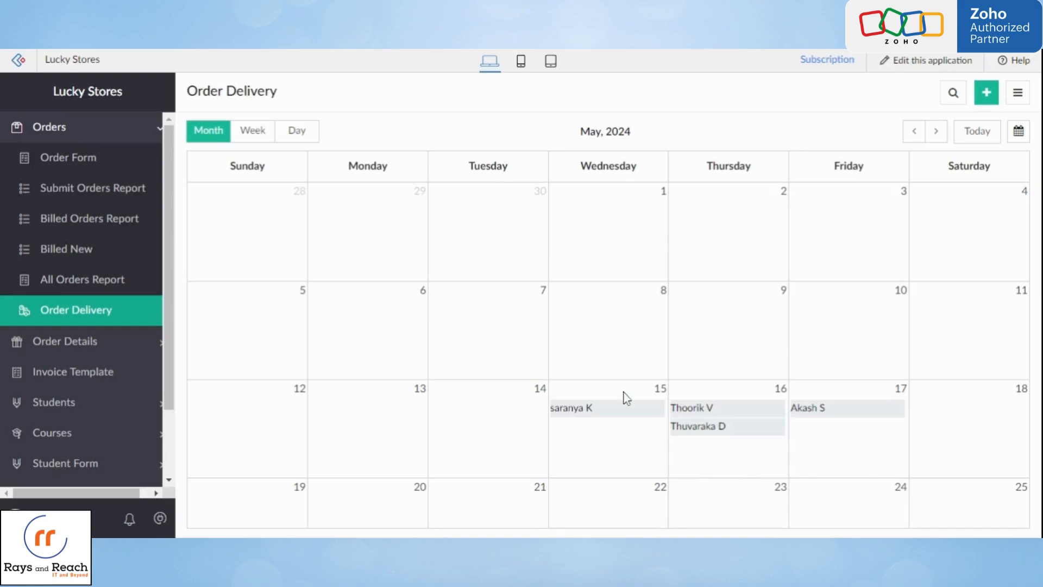
Examine the delivery entries across the month in the live Order Delivery calendar, including an entry's quick-view details
scroll(693, 423, down, 5)
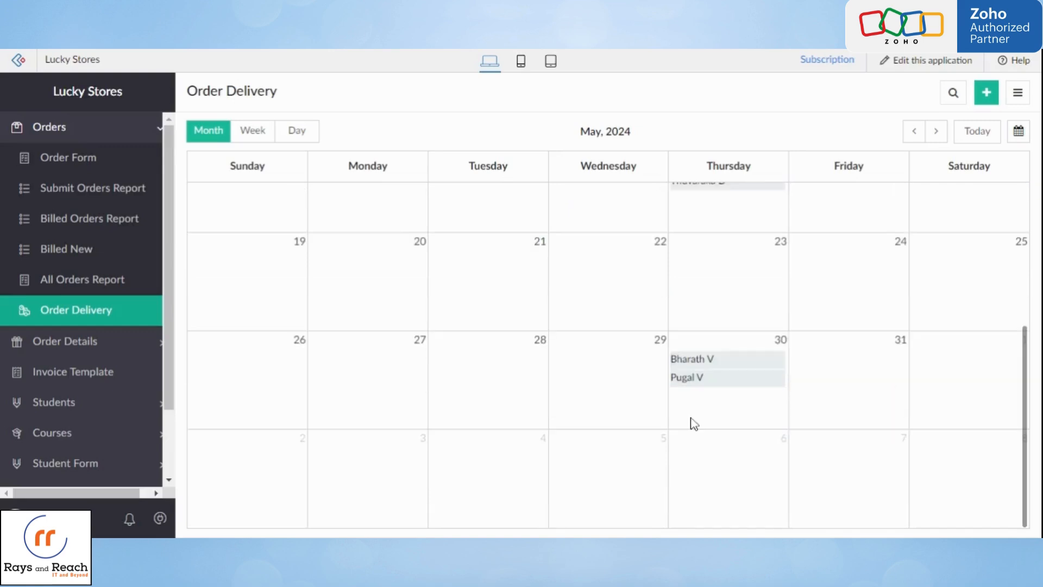
scroll(694, 424, up, 4)
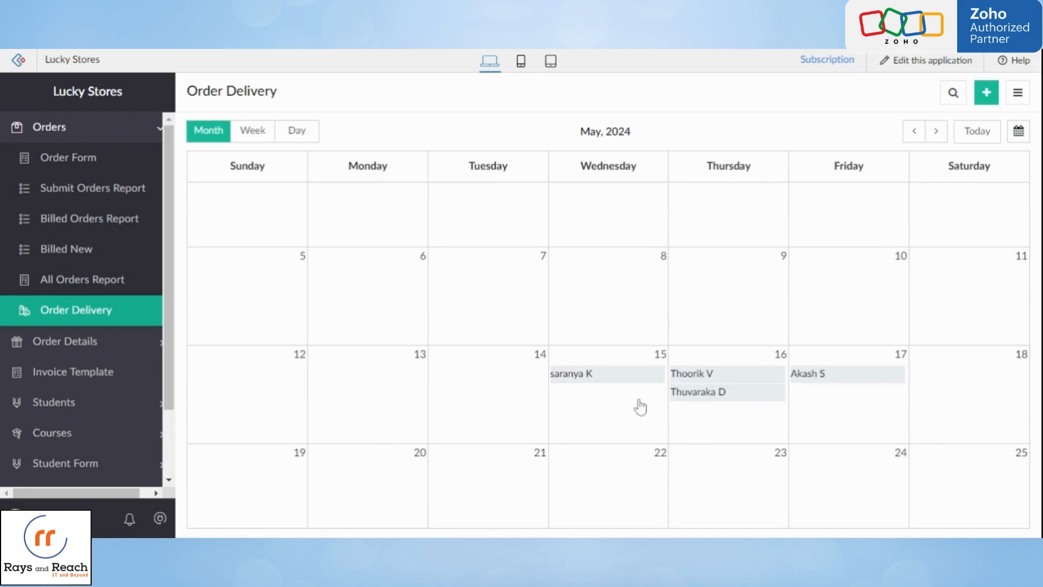
scroll(639, 406, down, 3)
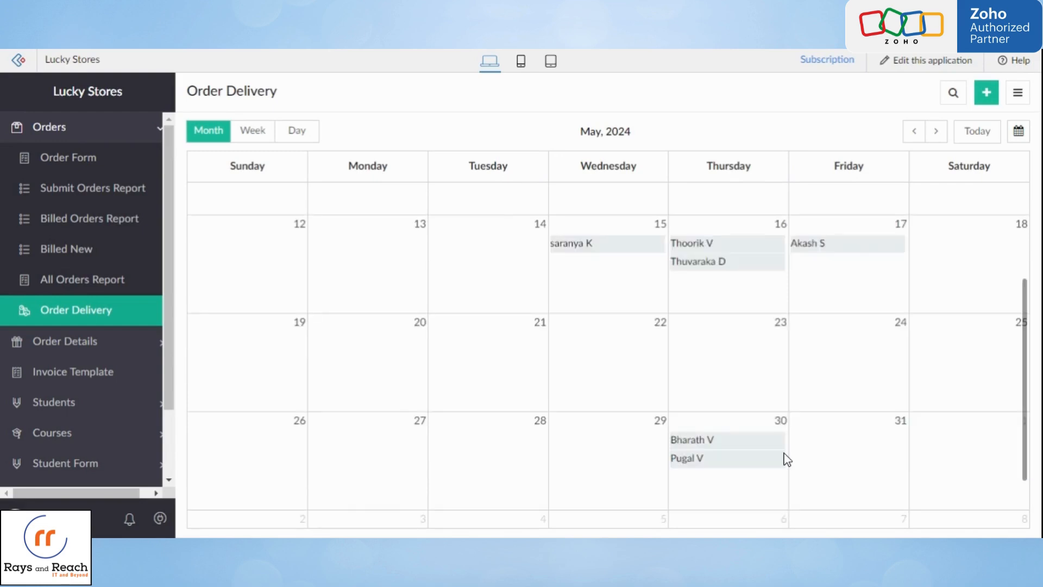
scroll(787, 460, up, 1)
scroll(787, 460, up, 1)
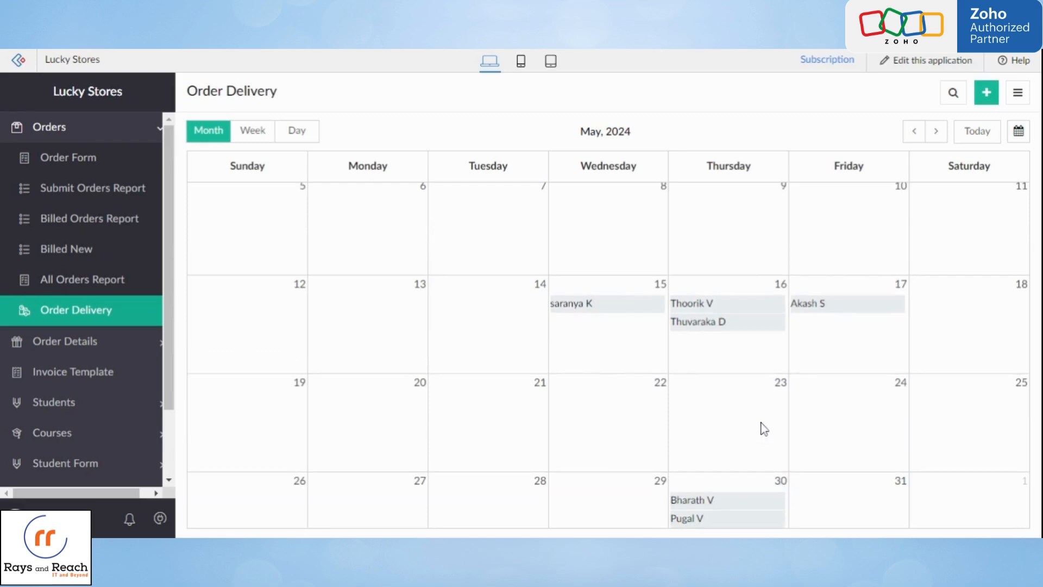
scroll(764, 430, down, 5)
scroll(752, 410, up, 4)
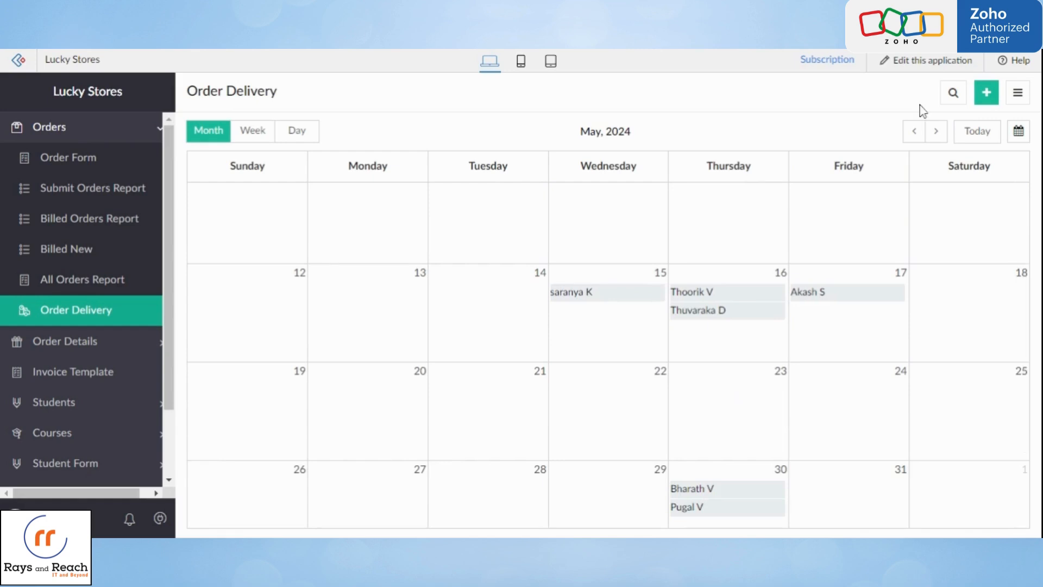
scroll(598, 207, up, 4)
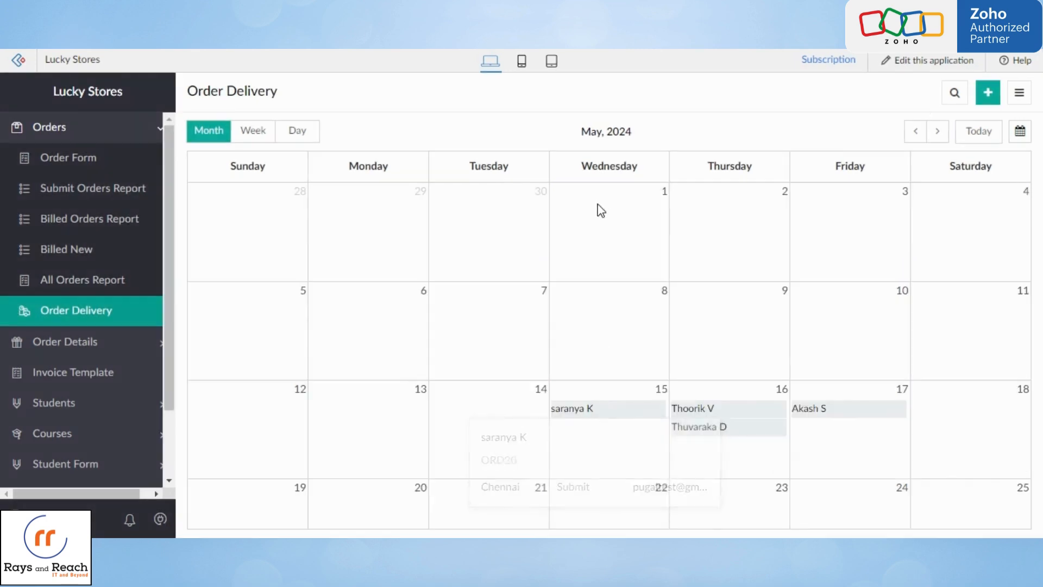
mouse_move(619, 419)
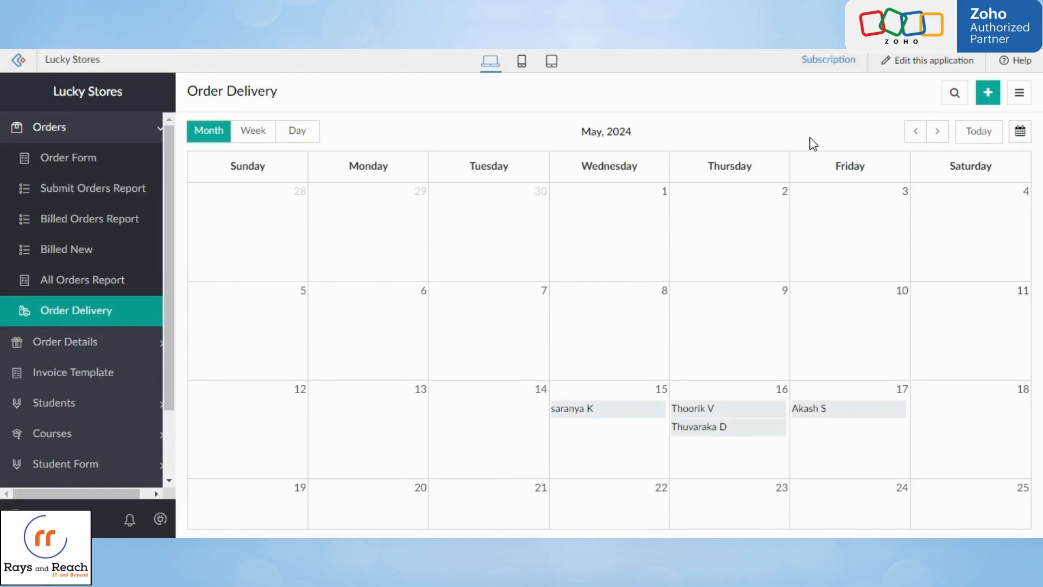
Edit the Order Delivery report's quick view layout and link its Name field to the All Customers view
click(924, 64)
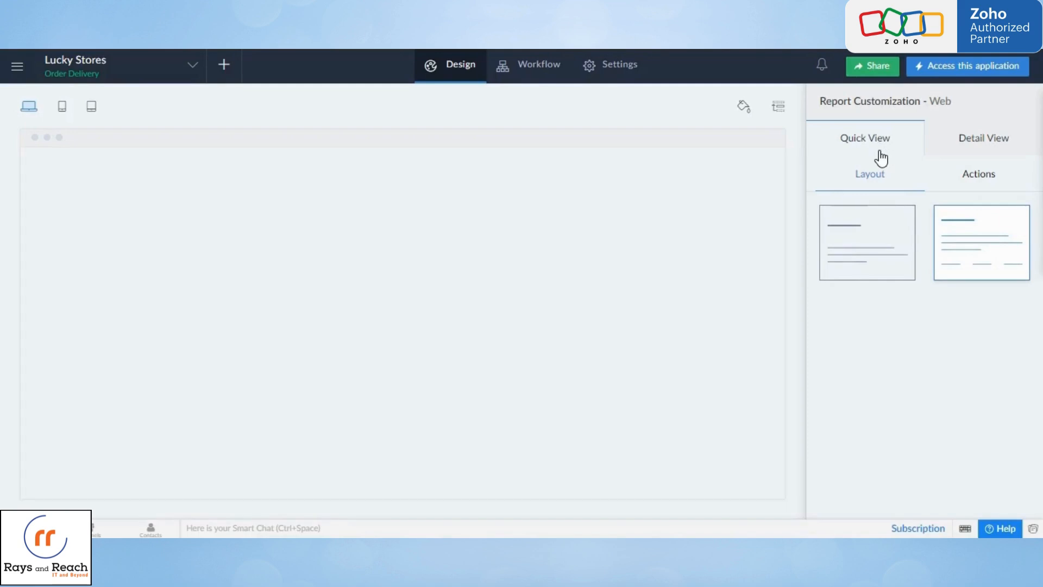
click(955, 152)
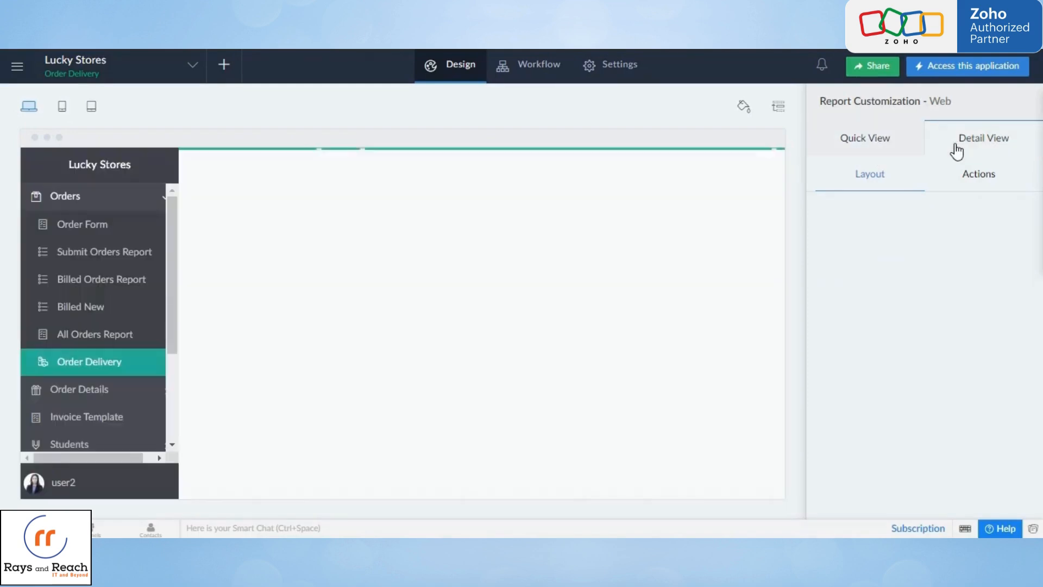
click(880, 152)
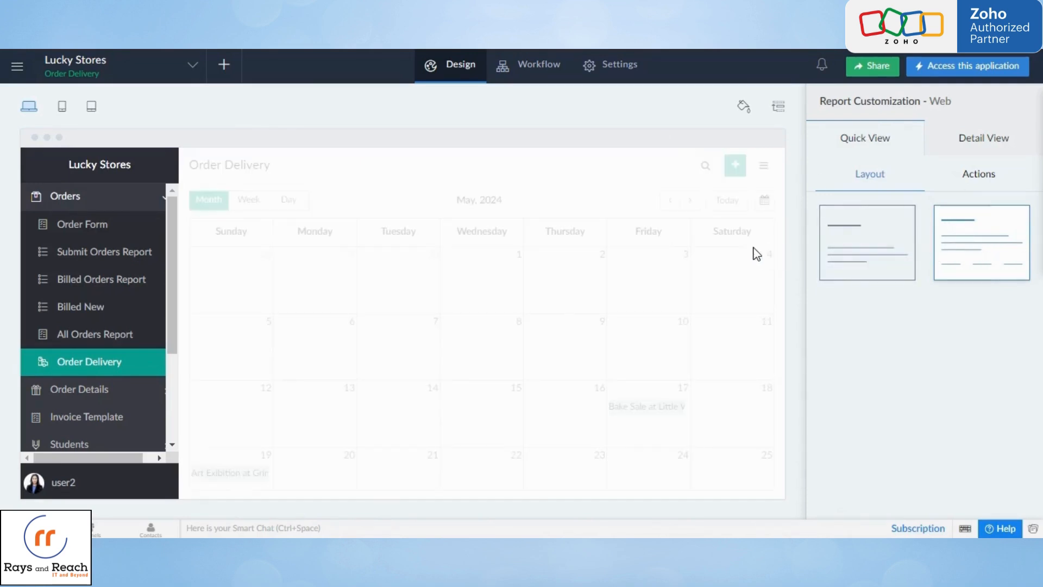
click(517, 300)
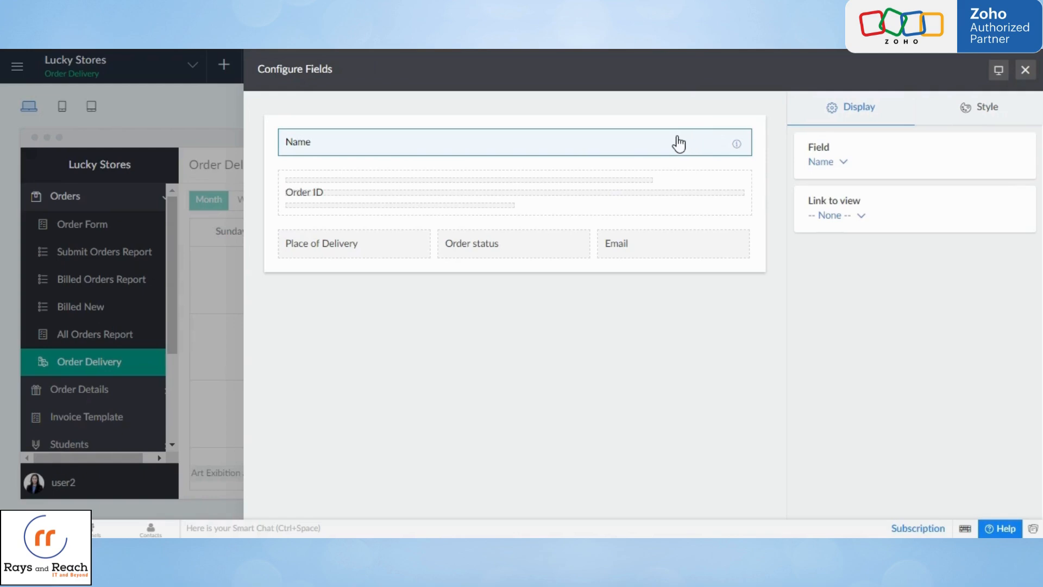
click(860, 215)
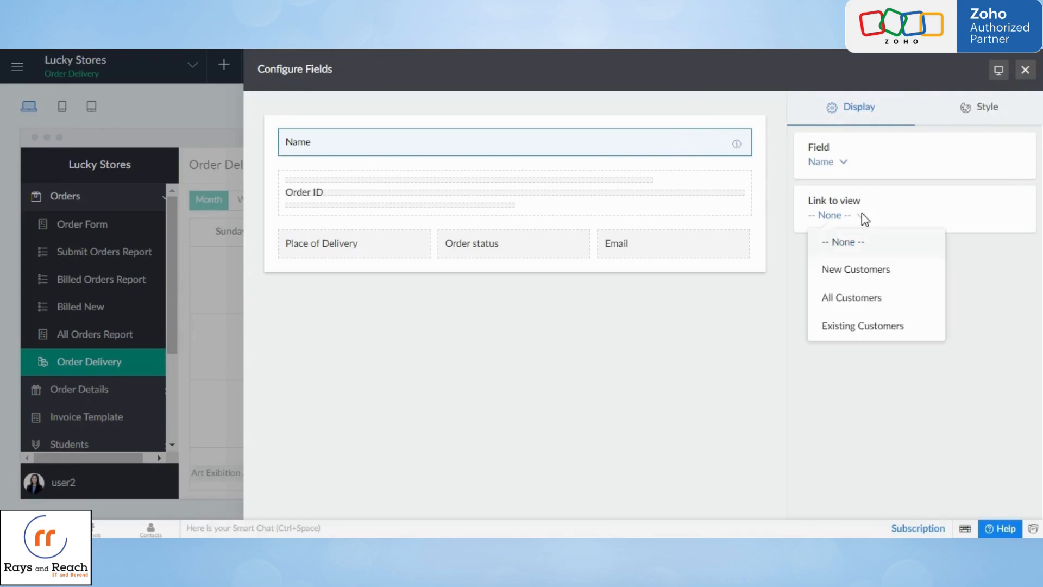
click(875, 300)
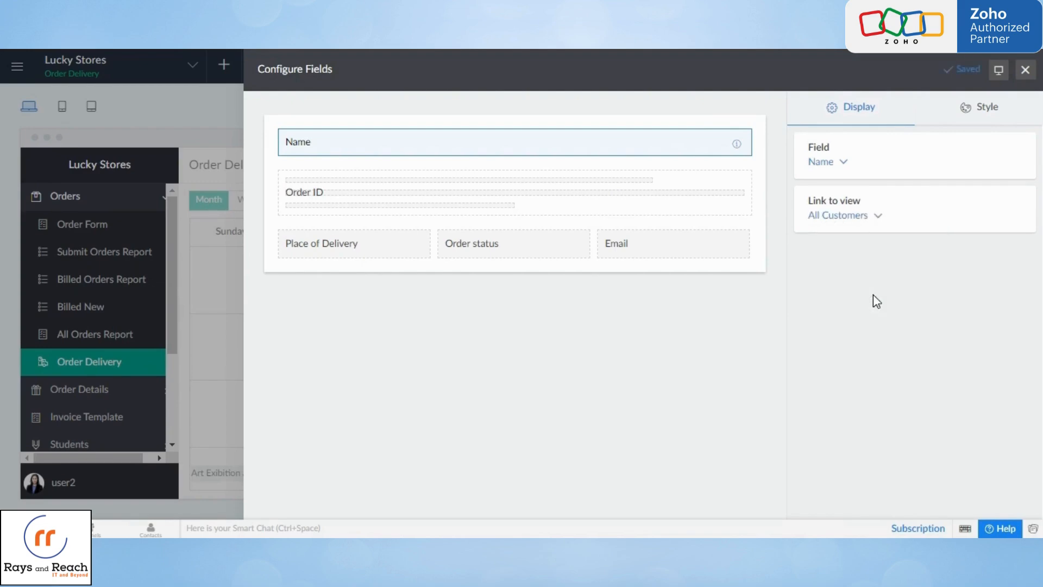
Replace the Email field in the quick view layout with Place of Delivery and close the field configuration
click(657, 251)
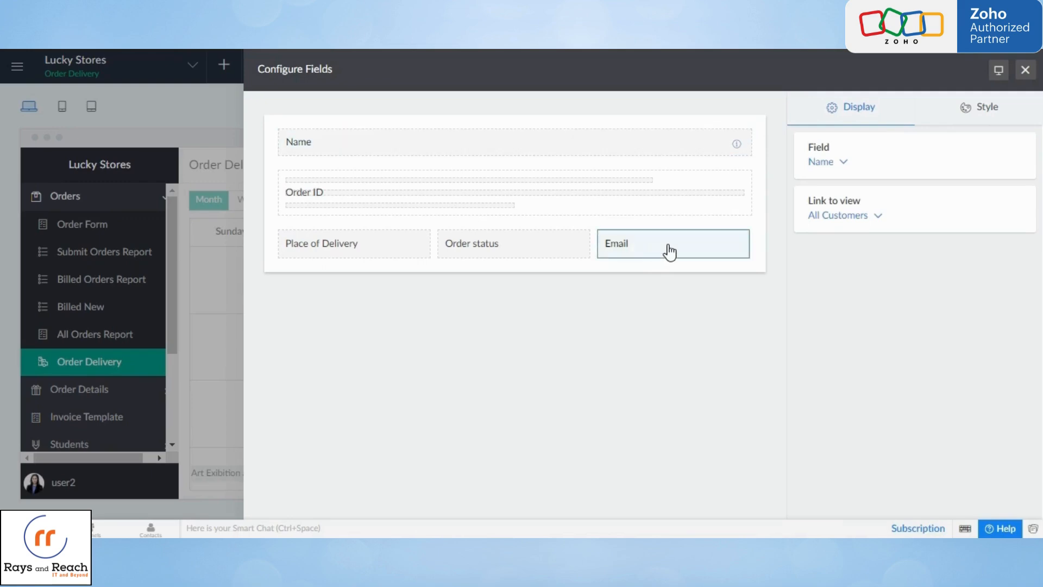
click(848, 168)
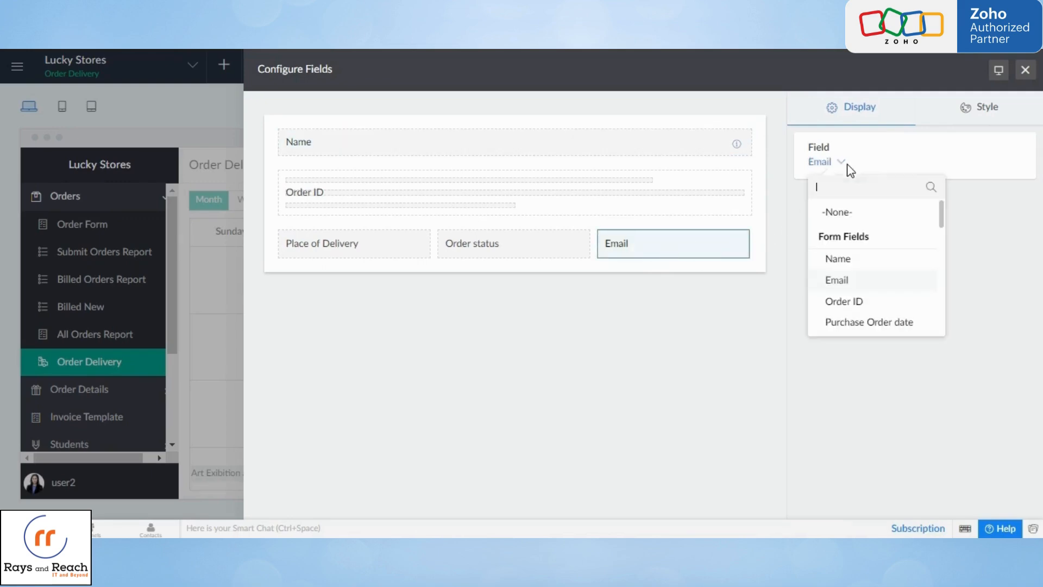
text(pla)
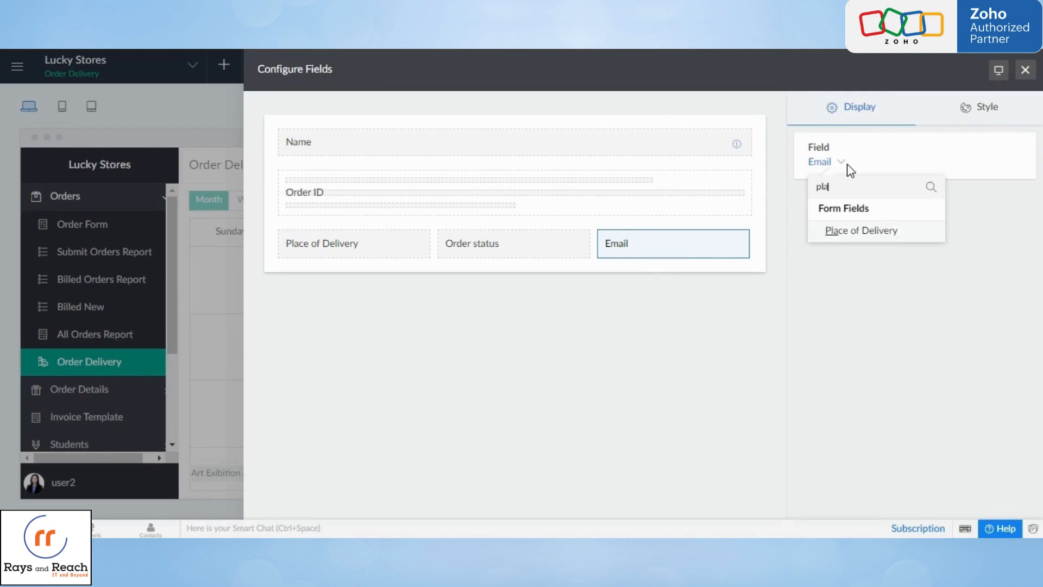
click(866, 229)
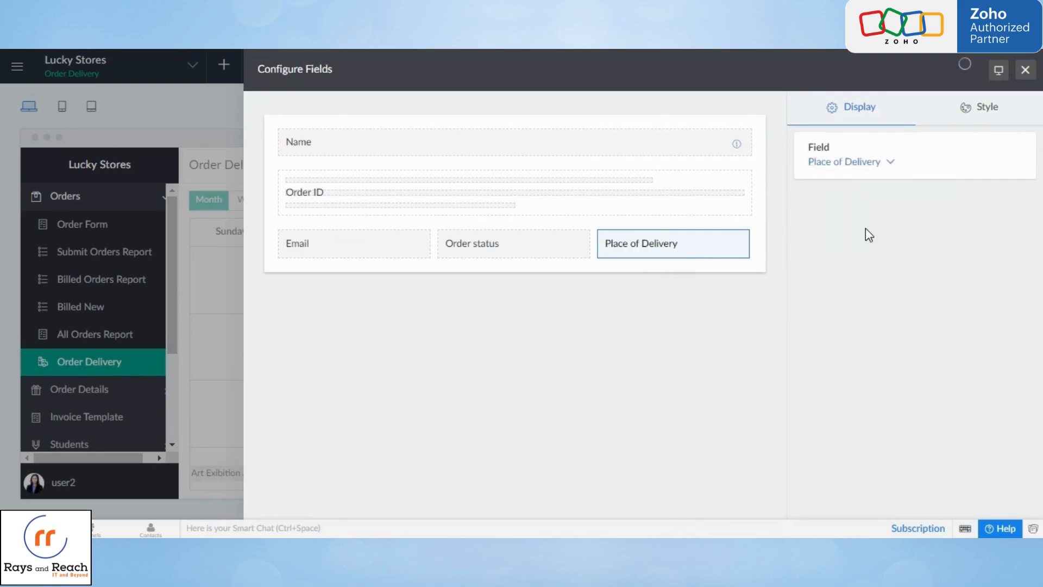
click(1025, 70)
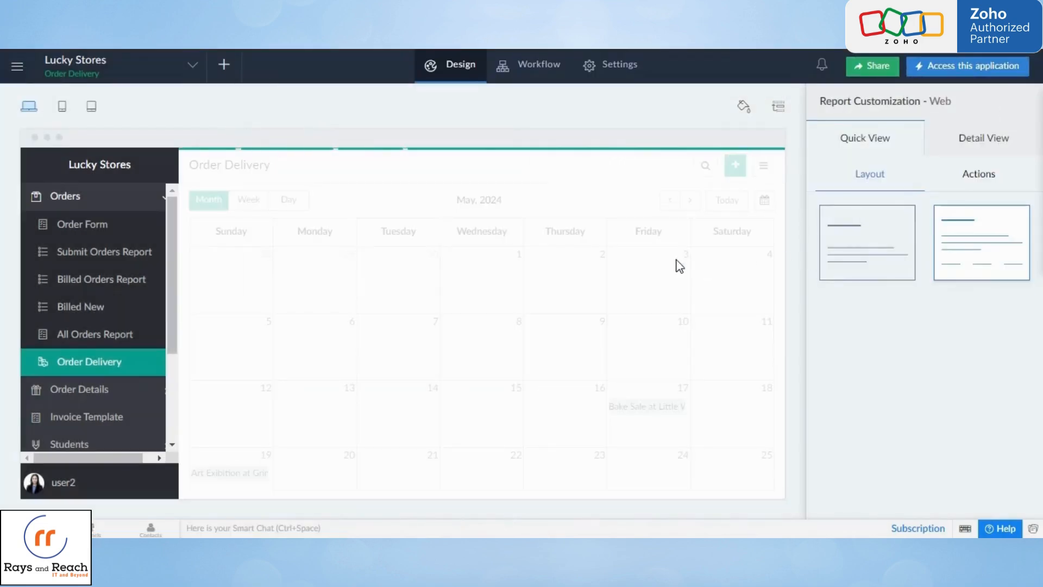
Open the field configuration of the report's detail view layout, look through the fields available to add, and close it
click(978, 145)
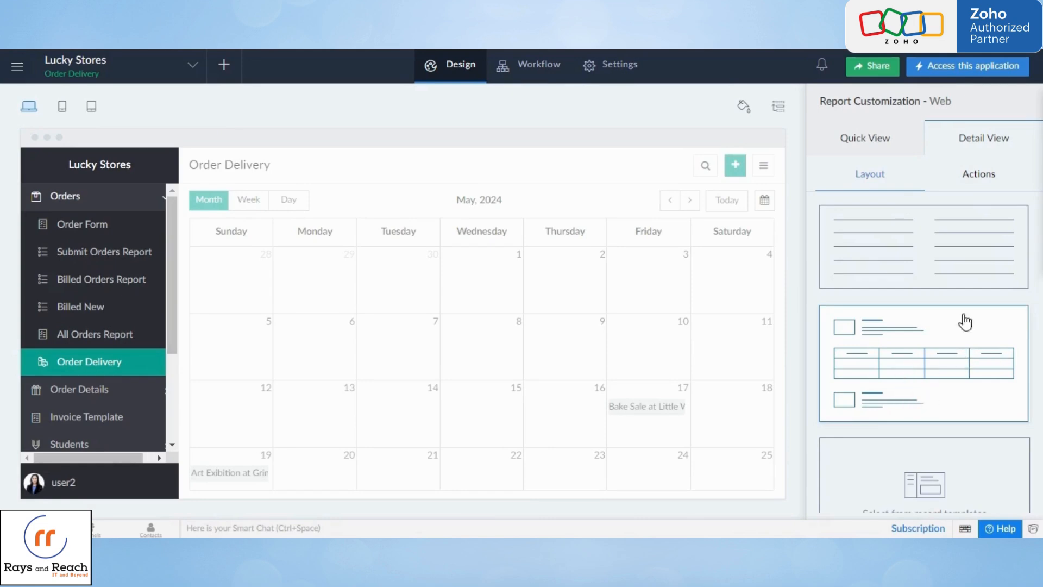
mouse_move(601, 344)
click(521, 303)
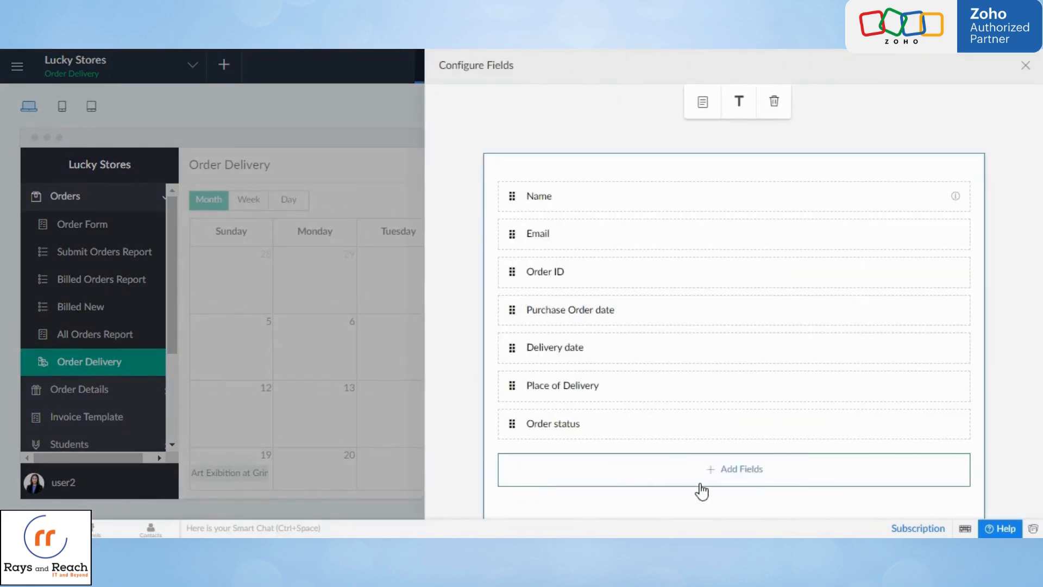
click(700, 485)
scroll(676, 425, down, 8)
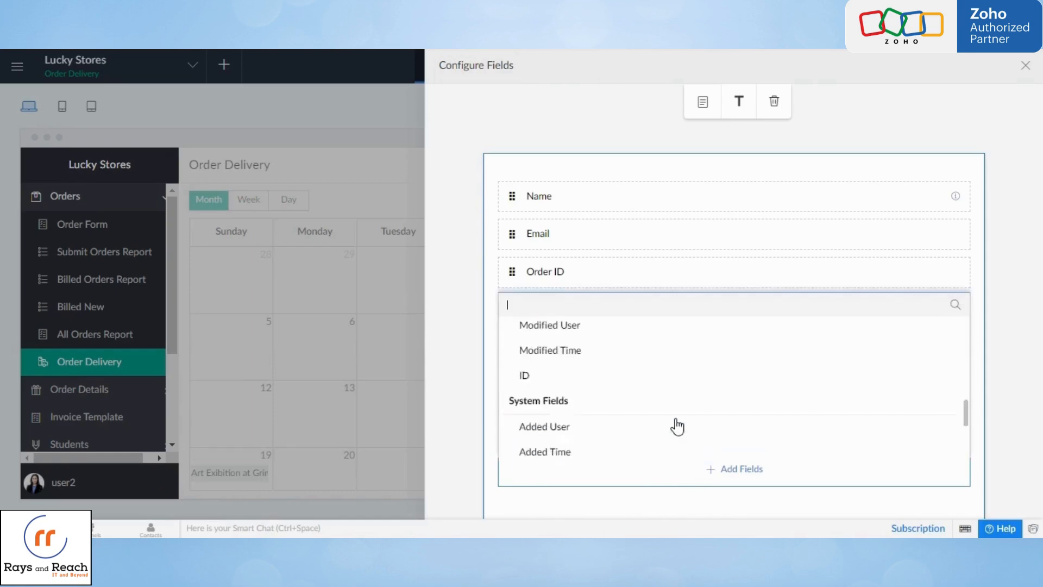
scroll(677, 426, up, 8)
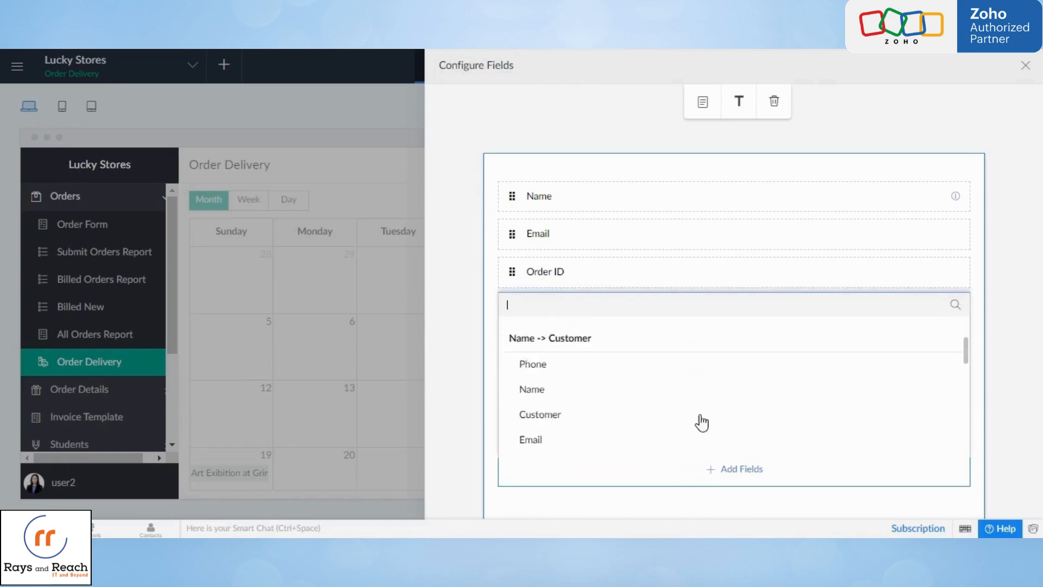
click(1015, 324)
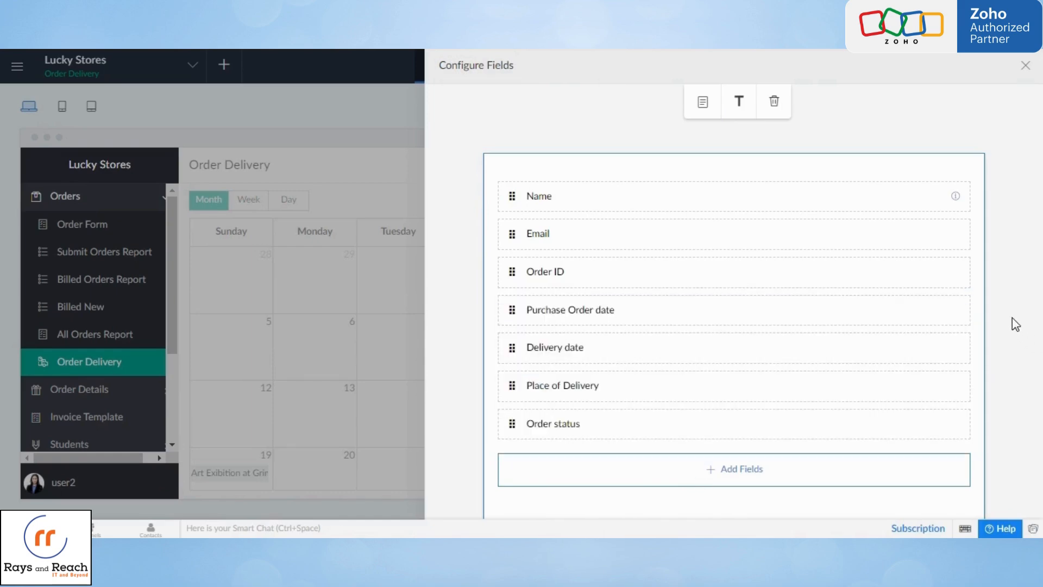
click(1026, 66)
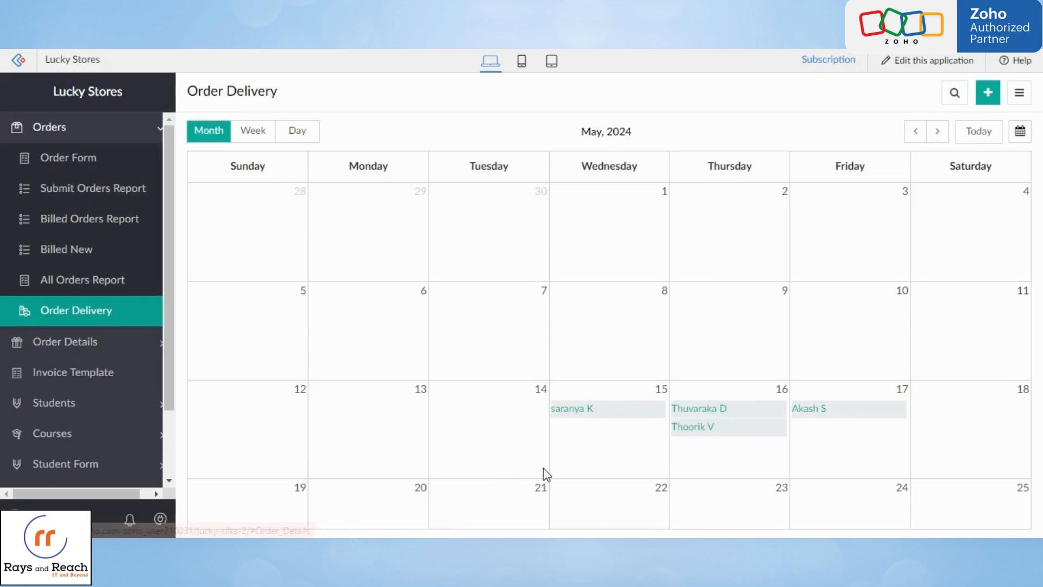
In the live calendar, open the 15 May delivery entry's quick view and full details, and follow its Name link to the customer record
mouse_move(604, 417)
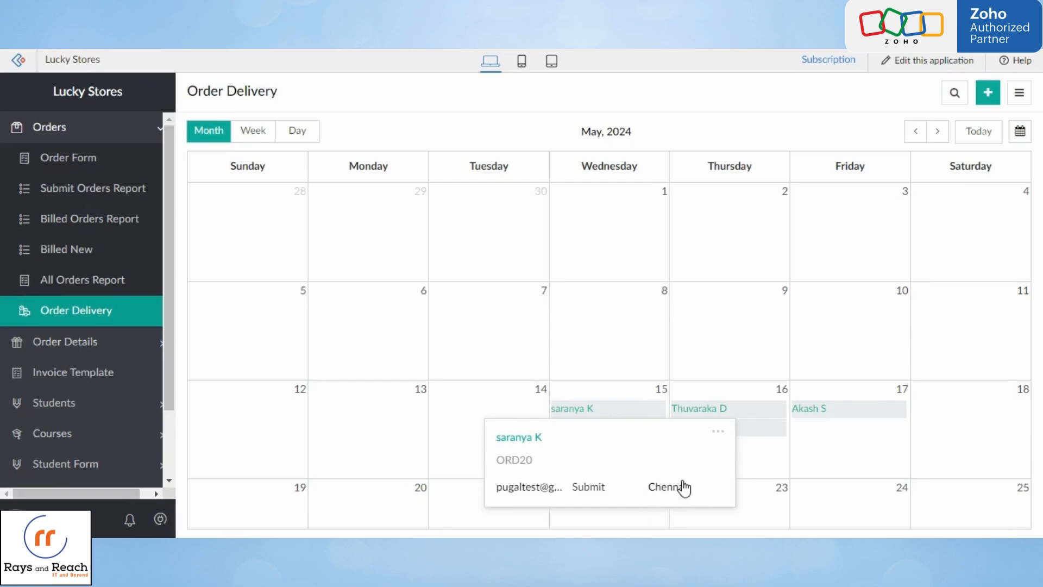
click(702, 450)
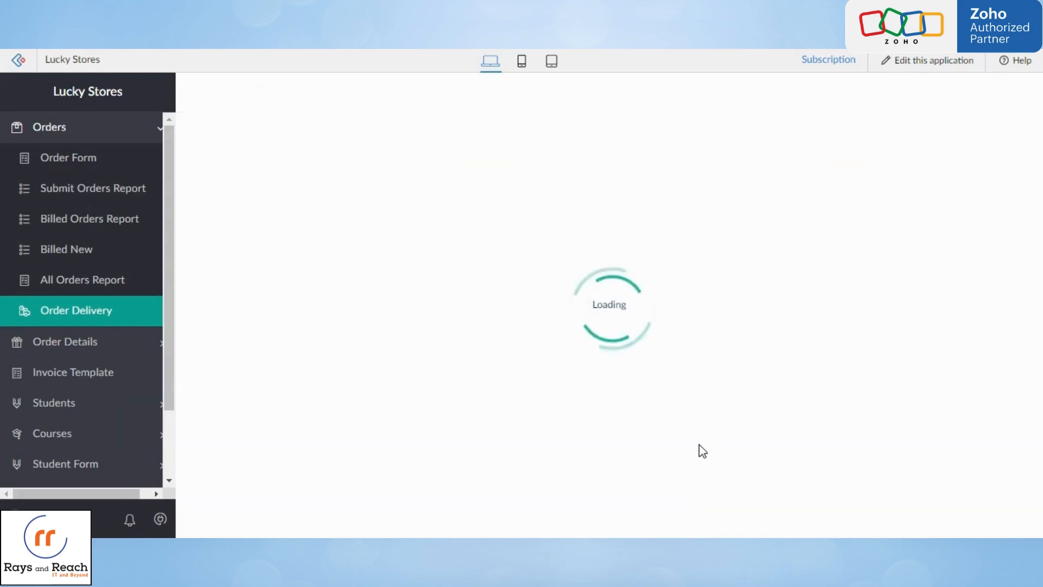
scroll(760, 398, down, 2)
scroll(763, 398, up, 1)
scroll(764, 398, down, 1)
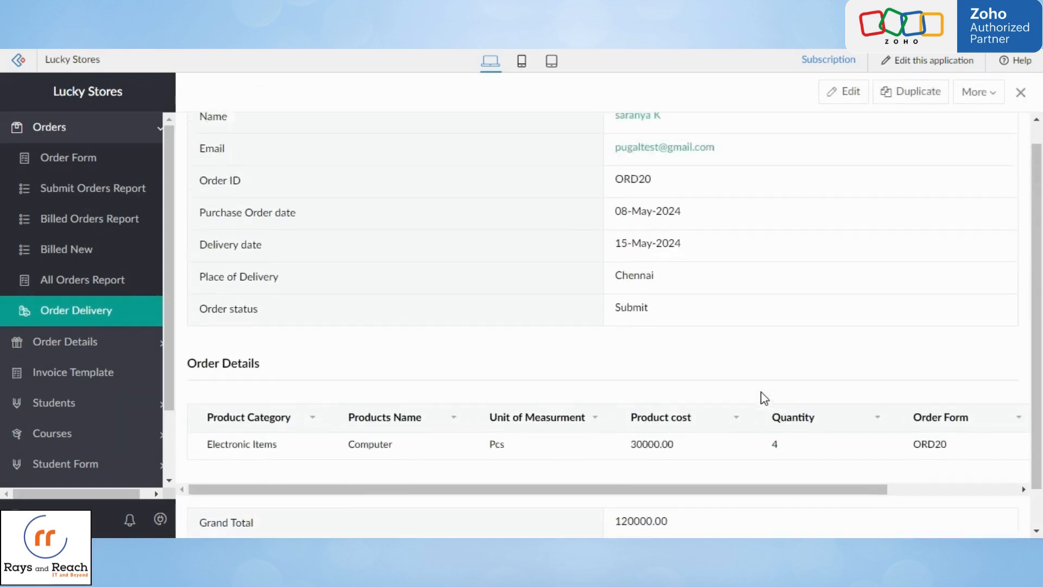
scroll(764, 398, up, 2)
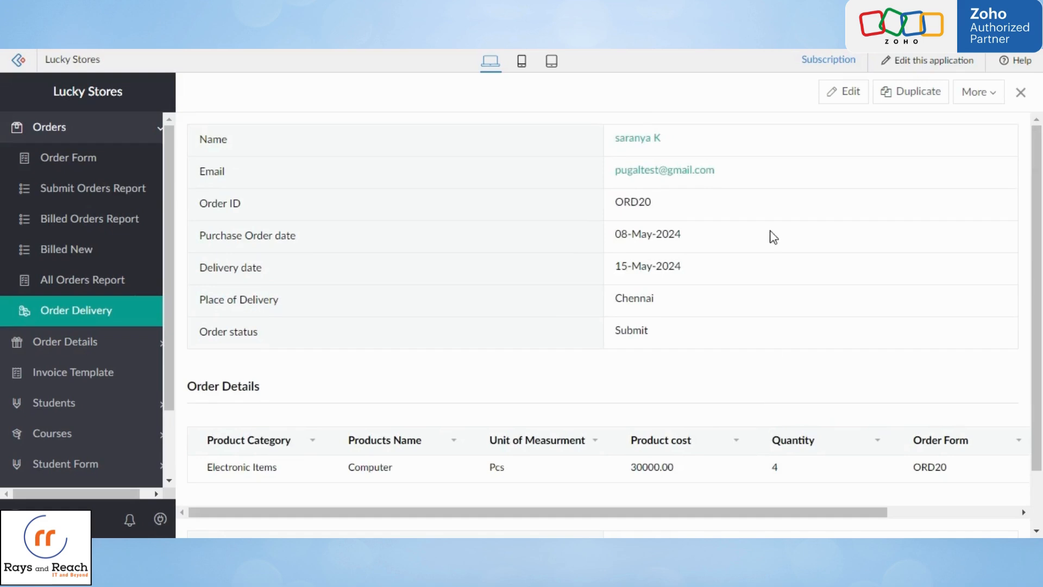
click(636, 142)
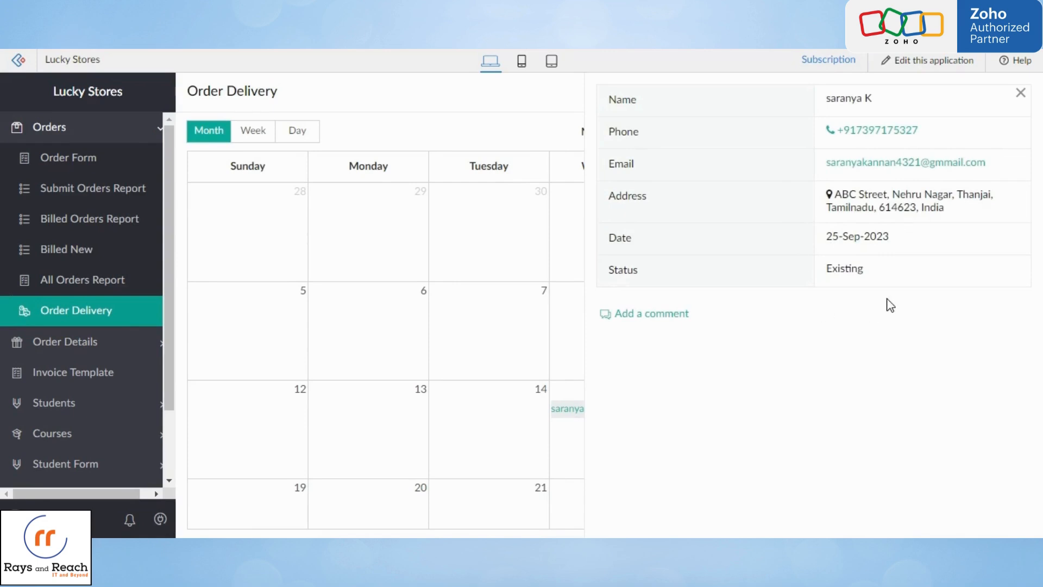
Return to editing the application, open the Order Delivery report's properties and start a custom event formatting rule with a light green background
click(899, 60)
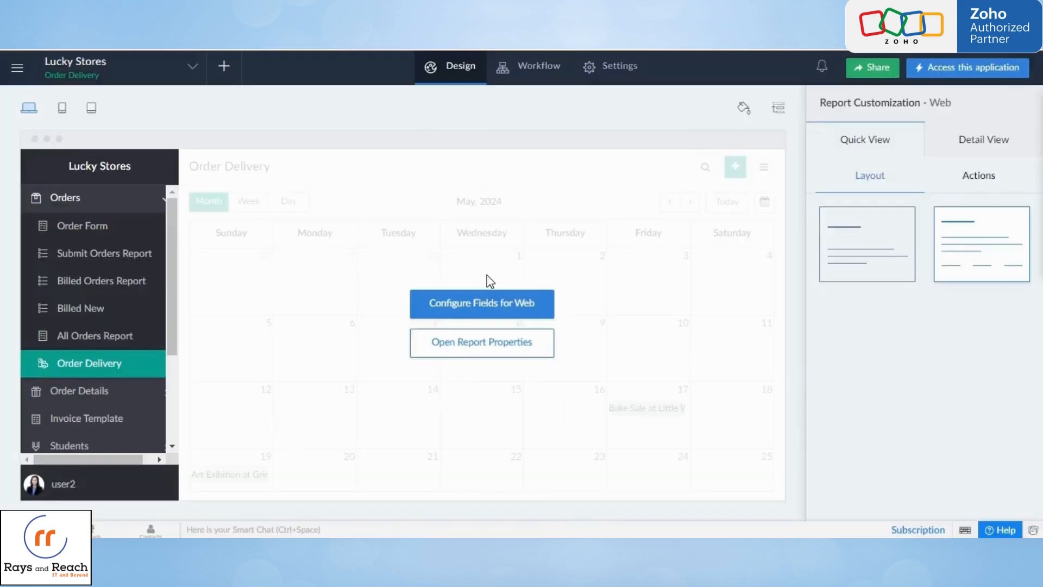
click(507, 356)
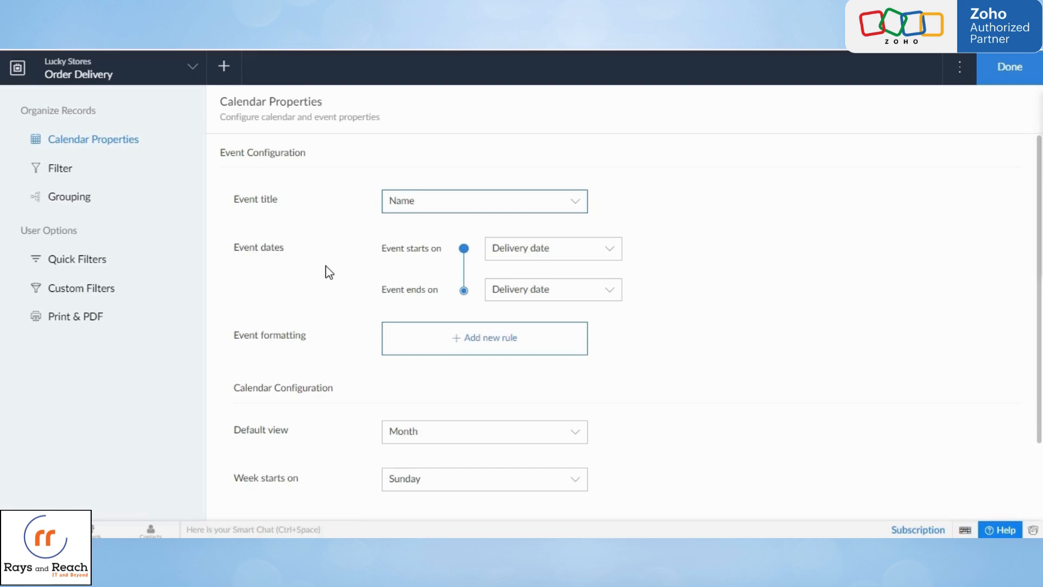
scroll(327, 272, down, 2)
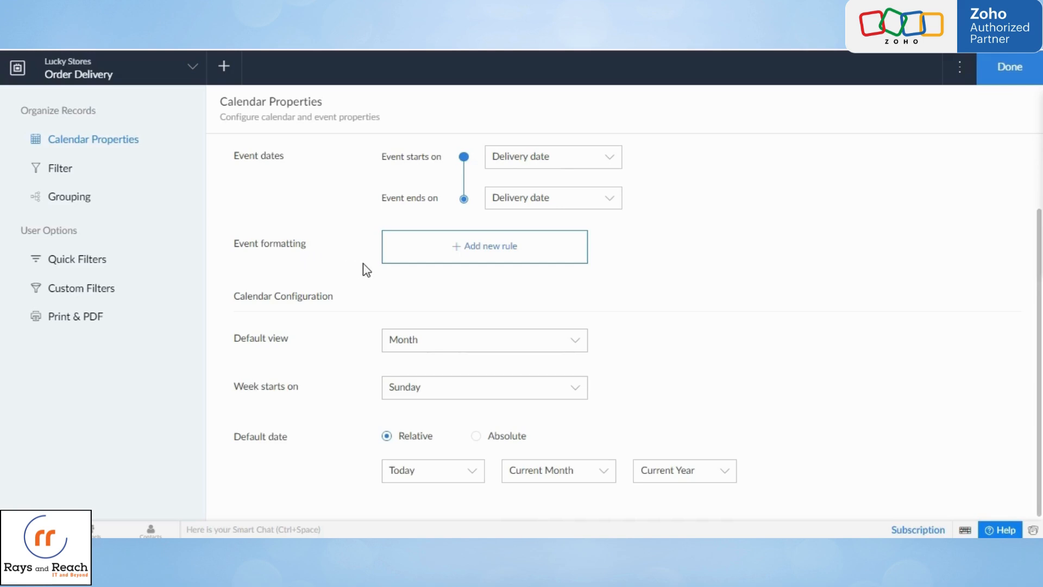
click(448, 253)
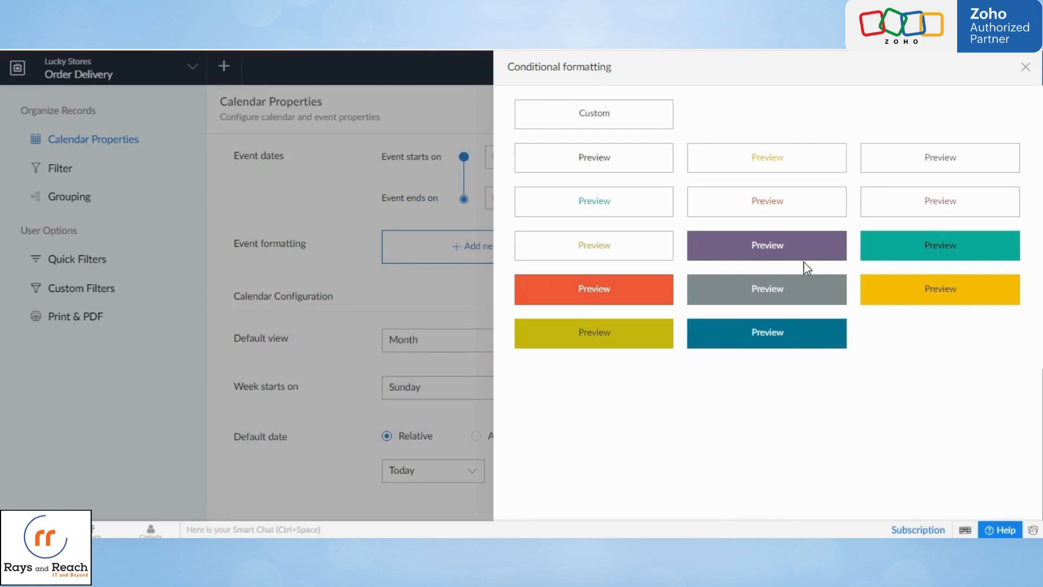
click(634, 126)
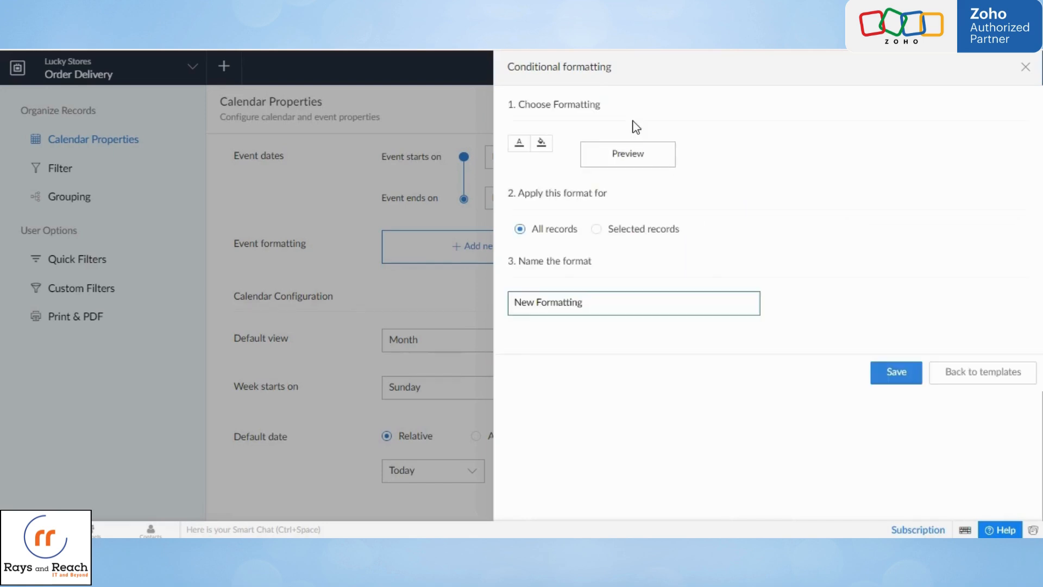
click(539, 145)
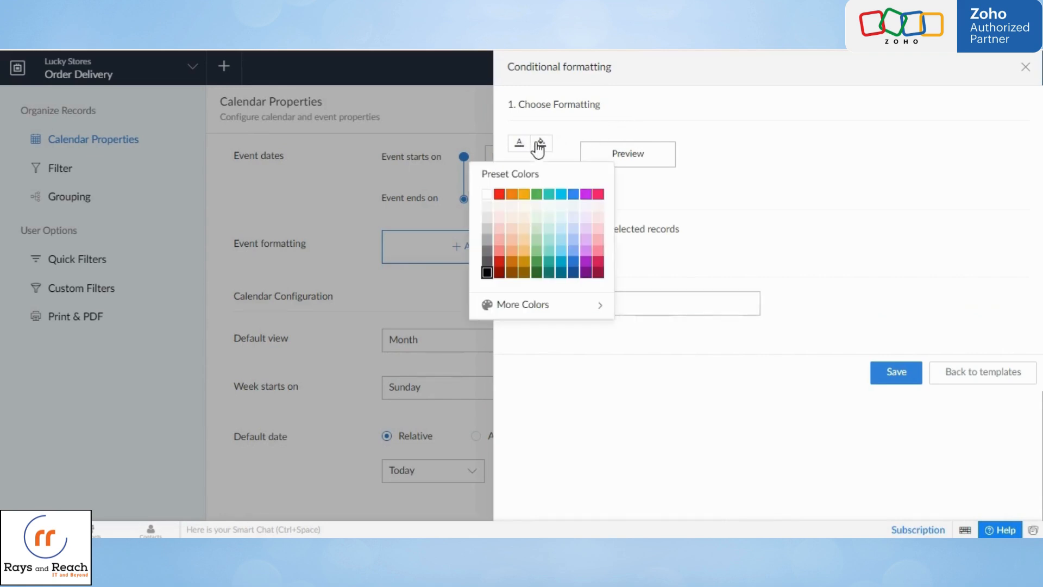
click(538, 243)
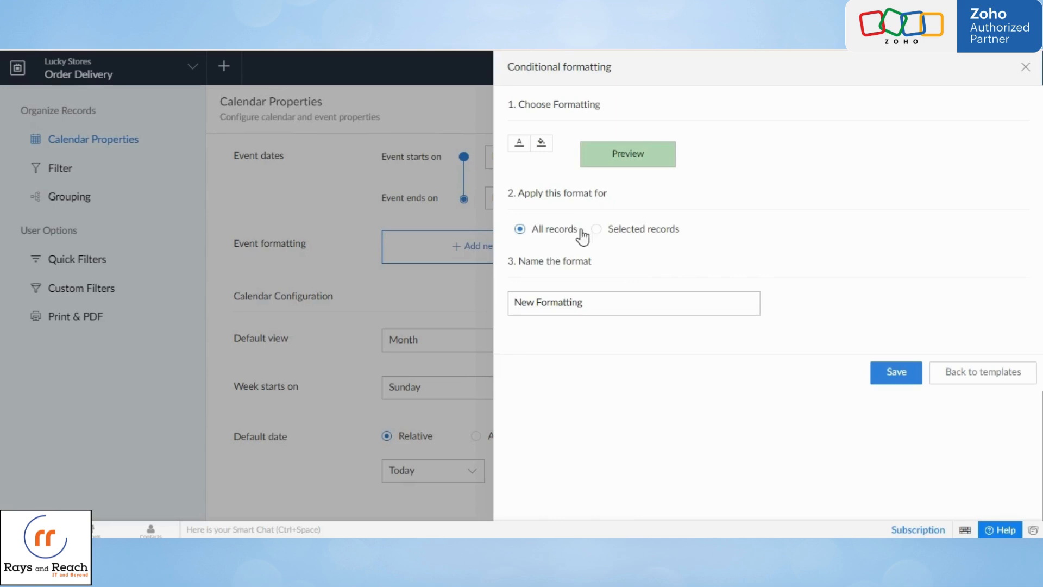
Apply the formatting rule only to selected records where Place of Delivery equals Chennai
click(625, 236)
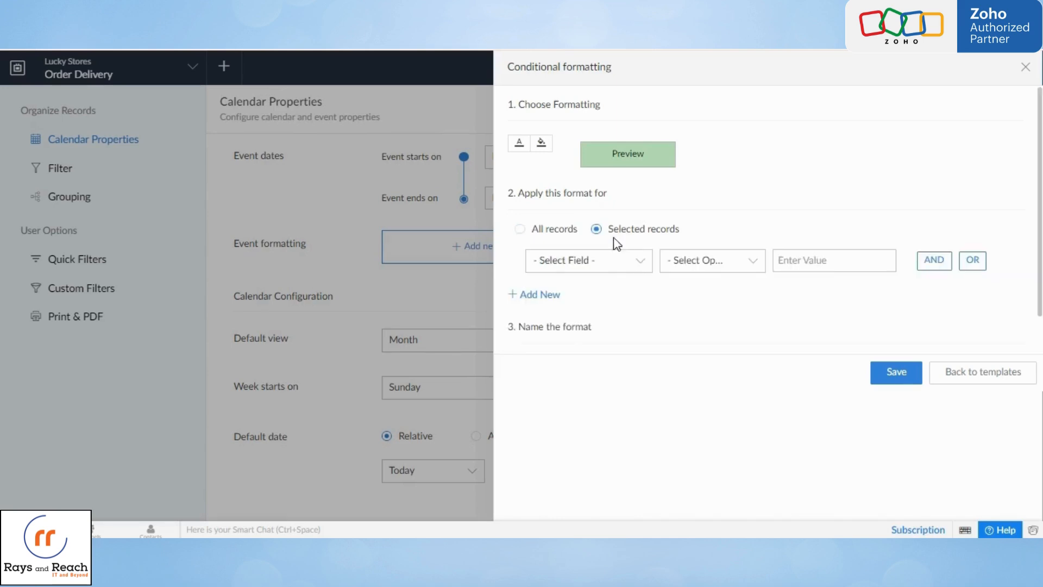
click(601, 271)
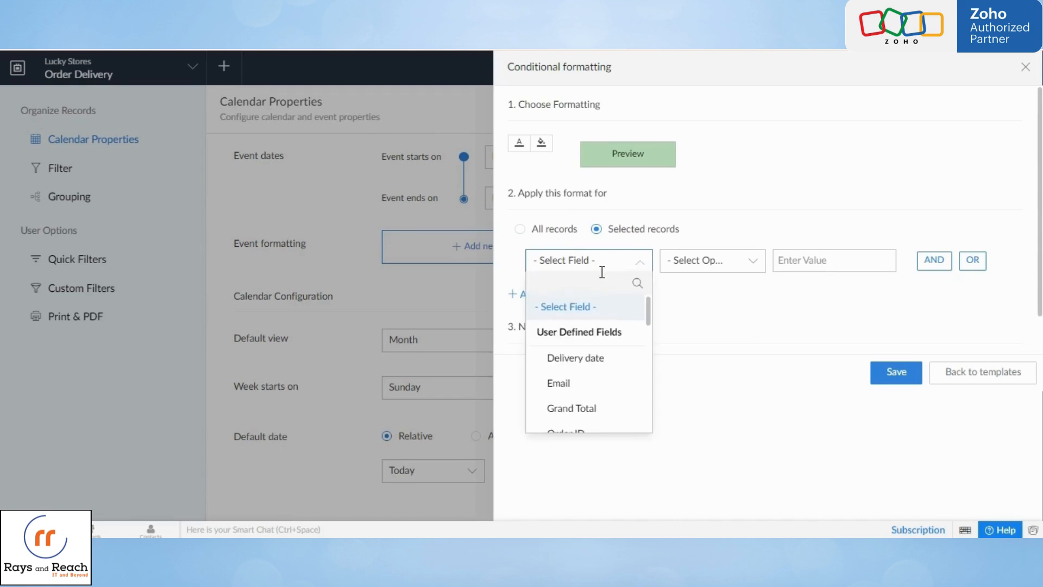
text(p)
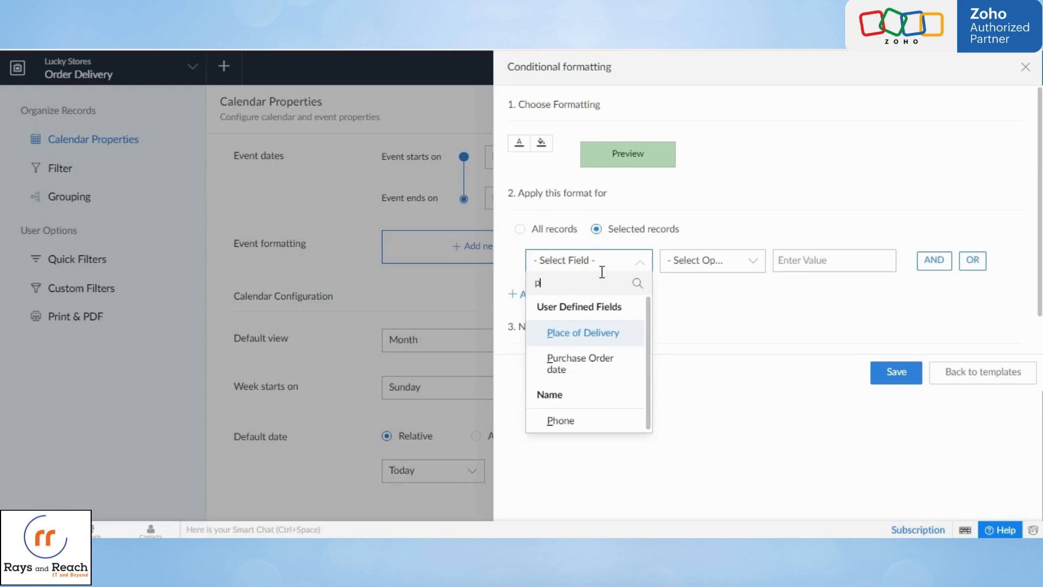
click(609, 337)
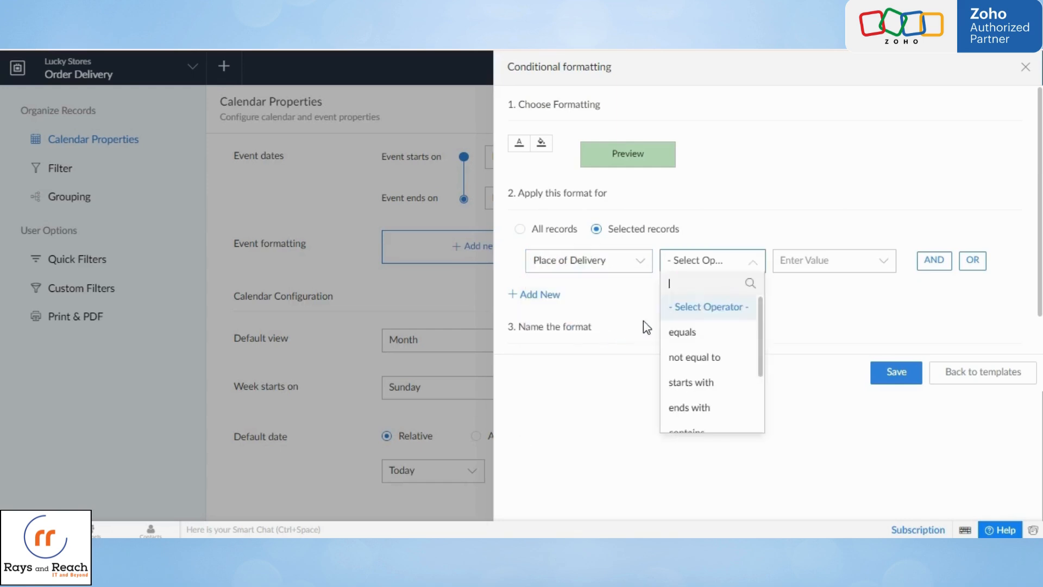
click(703, 336)
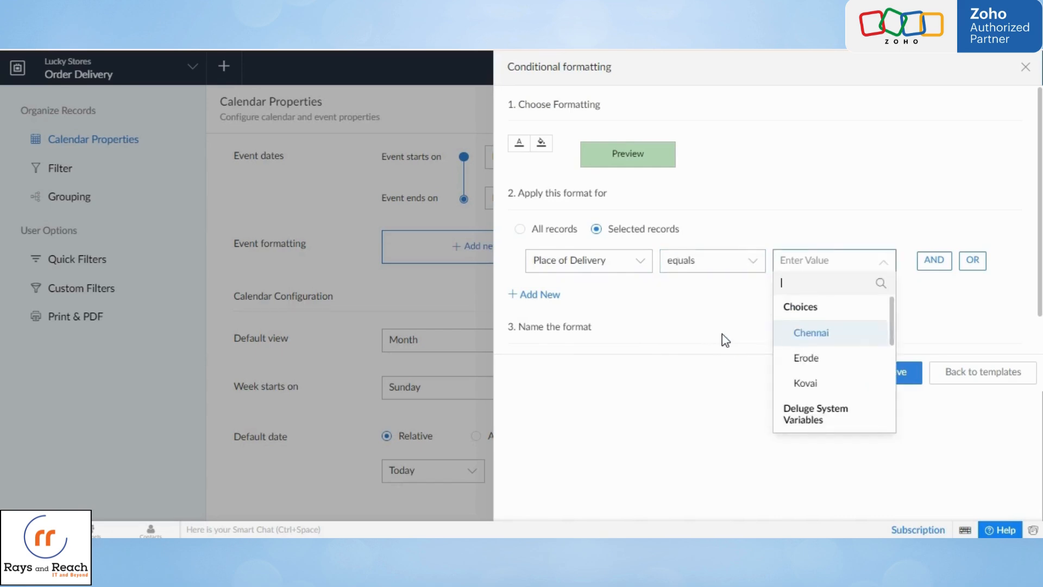
click(813, 336)
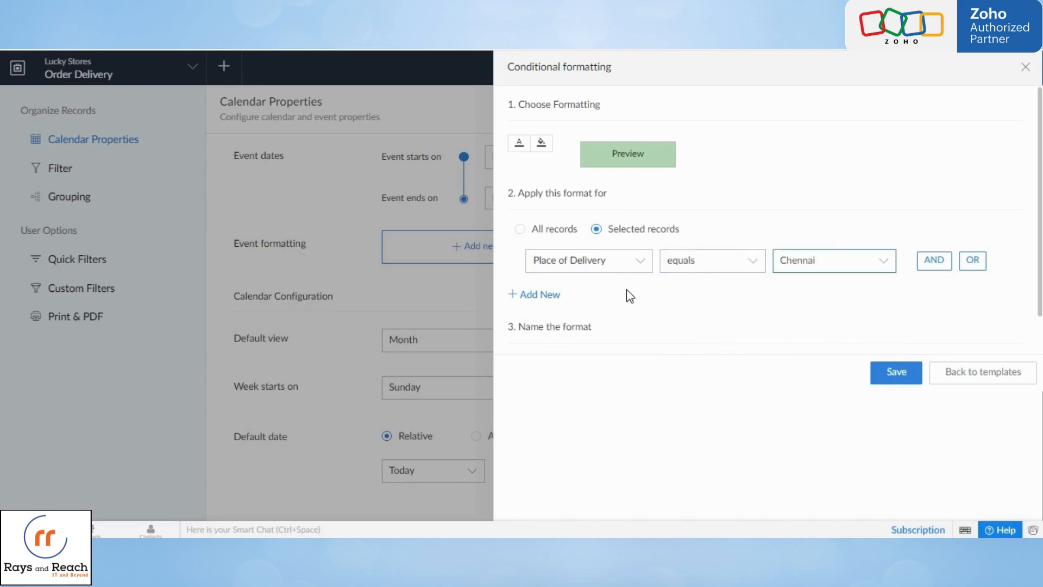
Name the format "Chennai Deliveries" and save the conditional formatting rule
scroll(627, 290, down, 1)
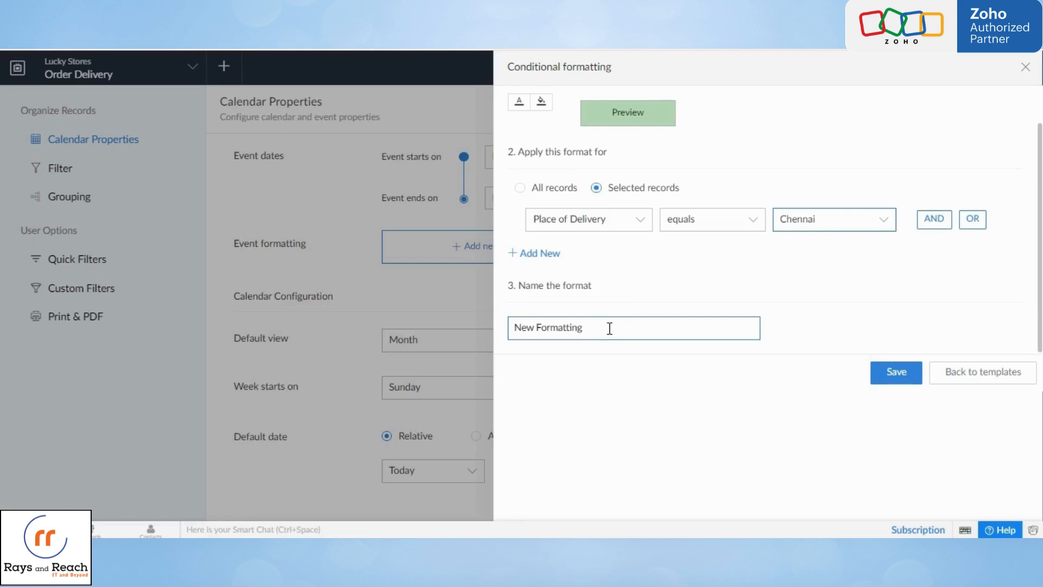
drag(589, 326, 456, 338)
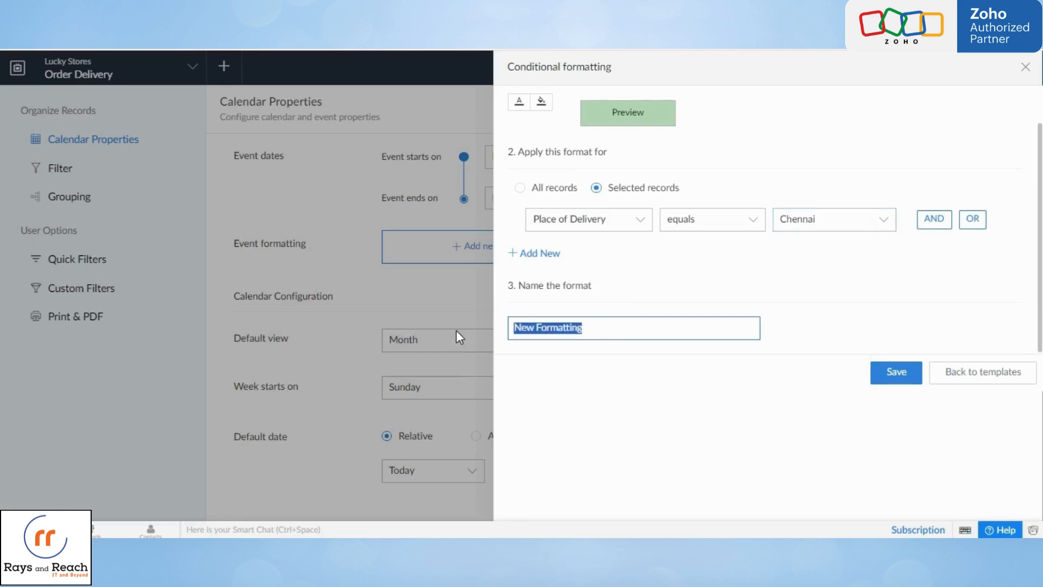
text(Chennai Deliveries)
click(832, 349)
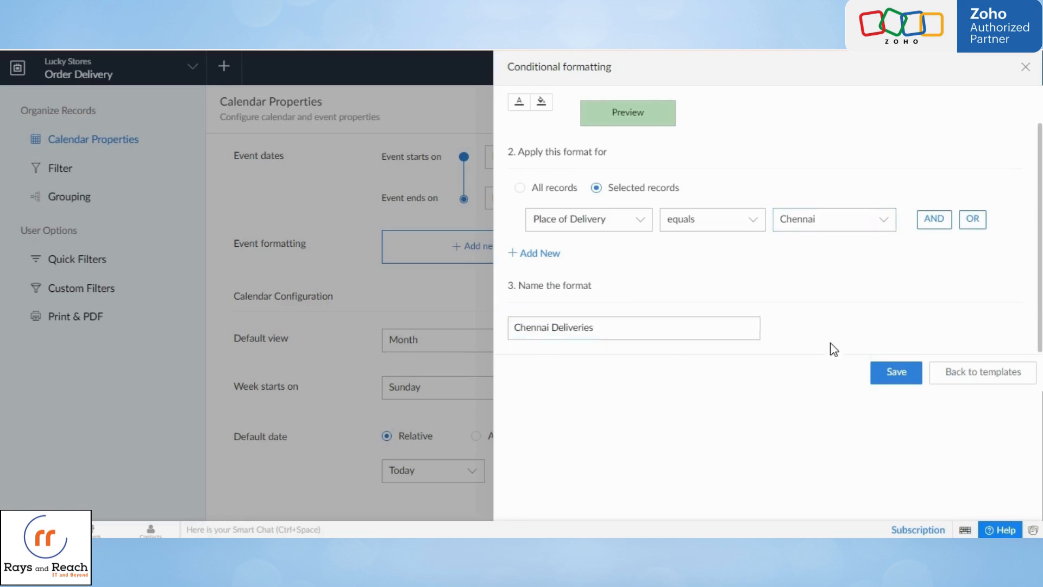
click(895, 374)
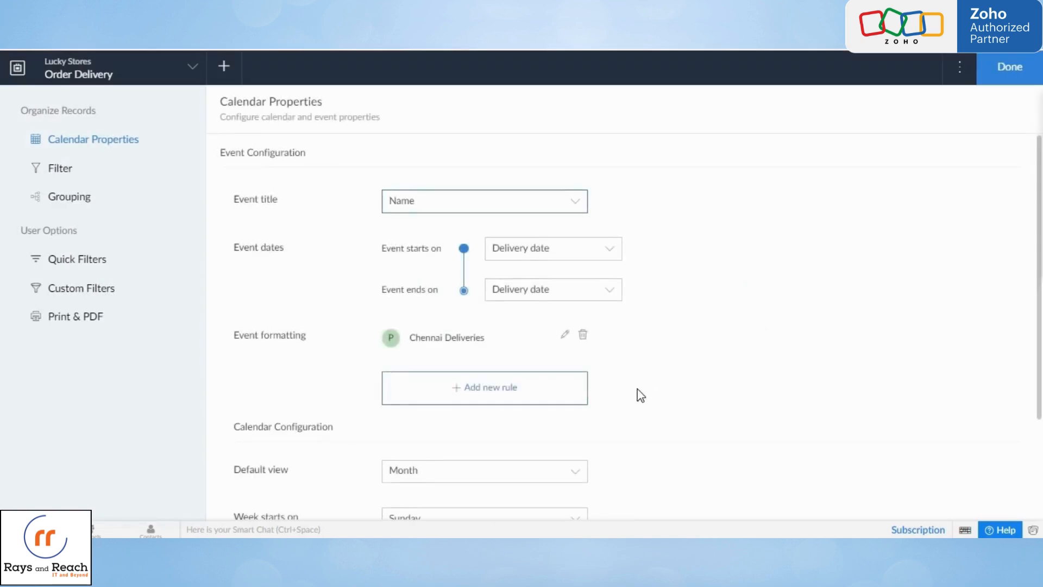
Review the choices for the calendar's default view and for the day the week starts on
scroll(635, 393, down, 3)
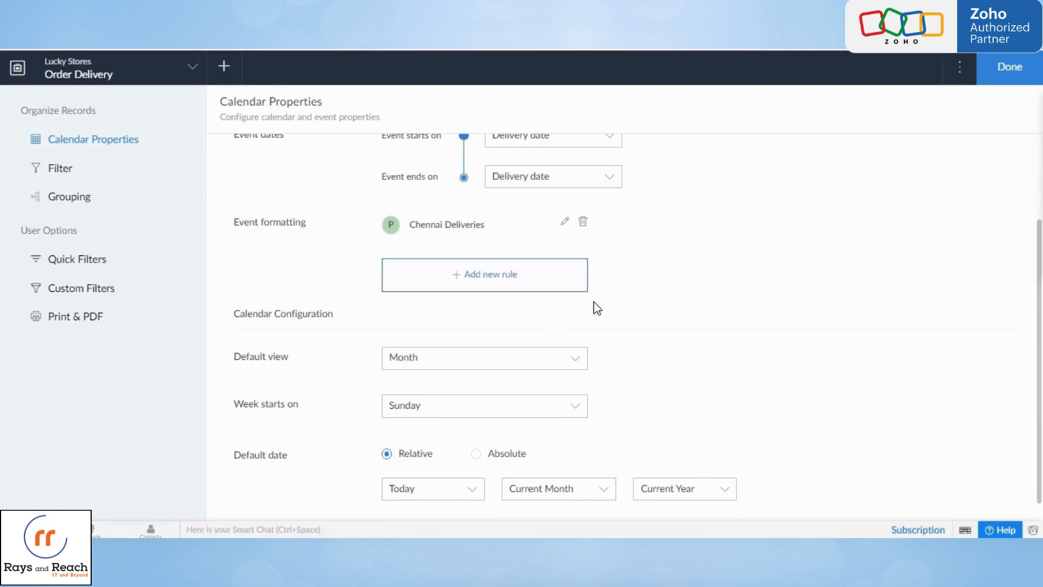
scroll(366, 328, down, 1)
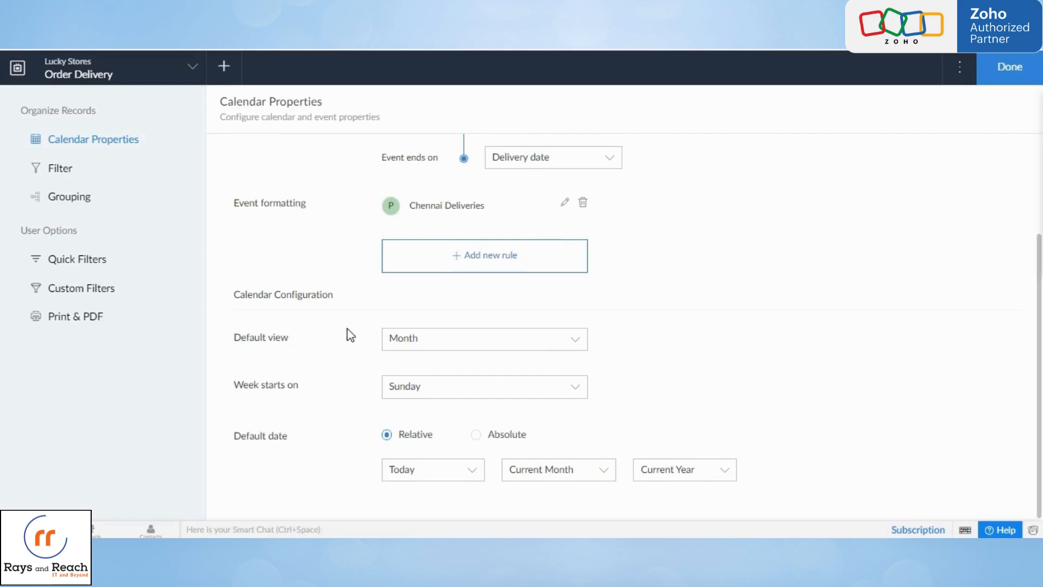
click(448, 346)
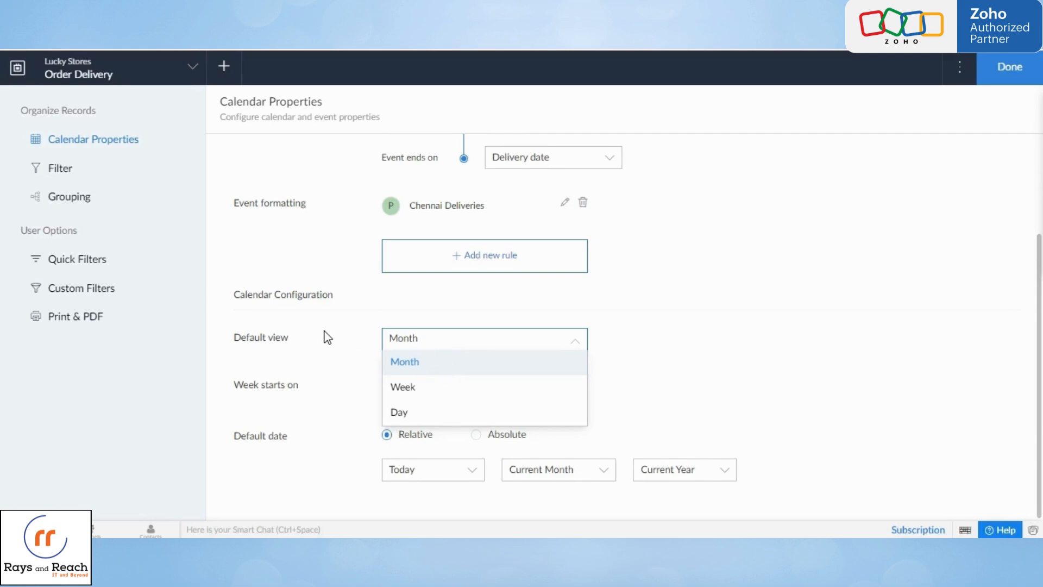
click(292, 398)
click(421, 396)
click(429, 407)
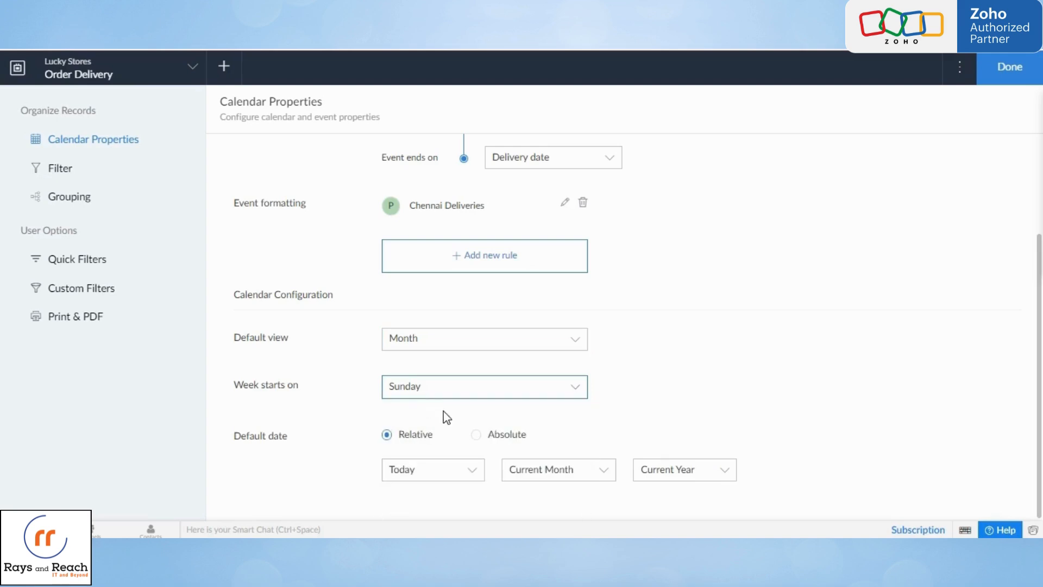
click(458, 396)
scroll(472, 461, down, 1)
scroll(472, 472, up, 1)
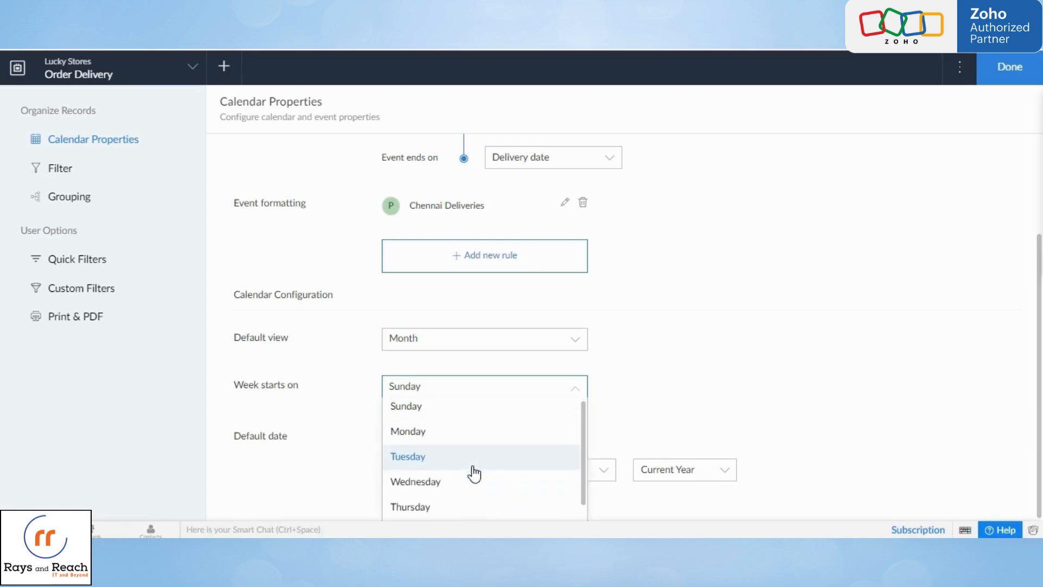
click(459, 419)
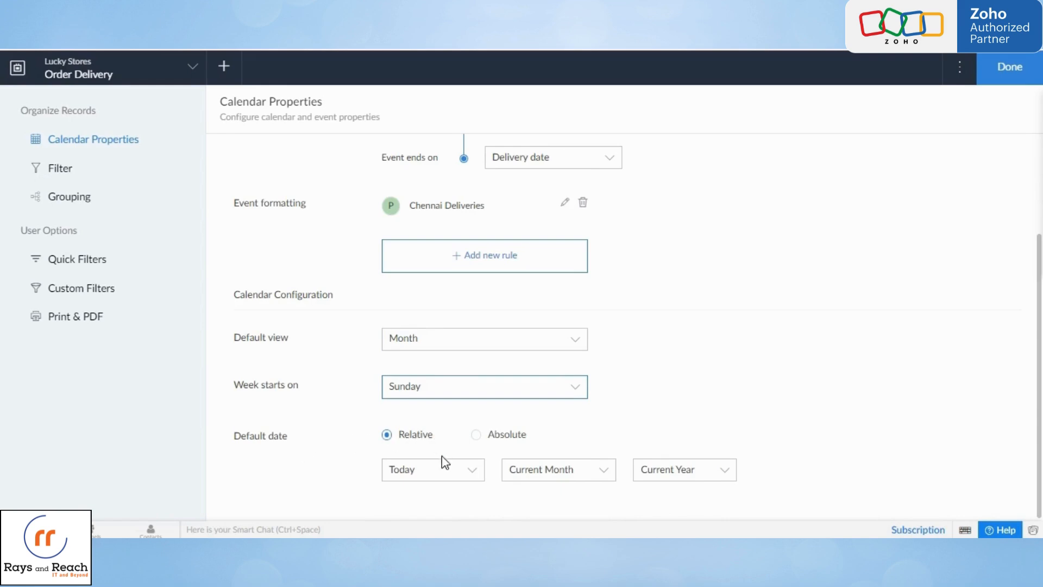
Review the relative default date choices for day, month and year, and compare them with the absolute date option
click(444, 470)
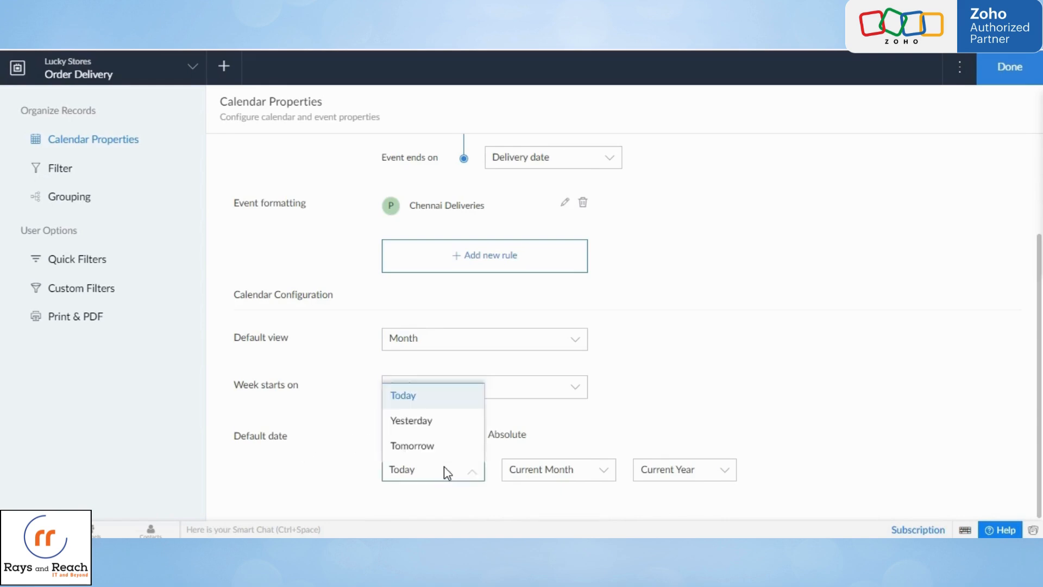
click(446, 471)
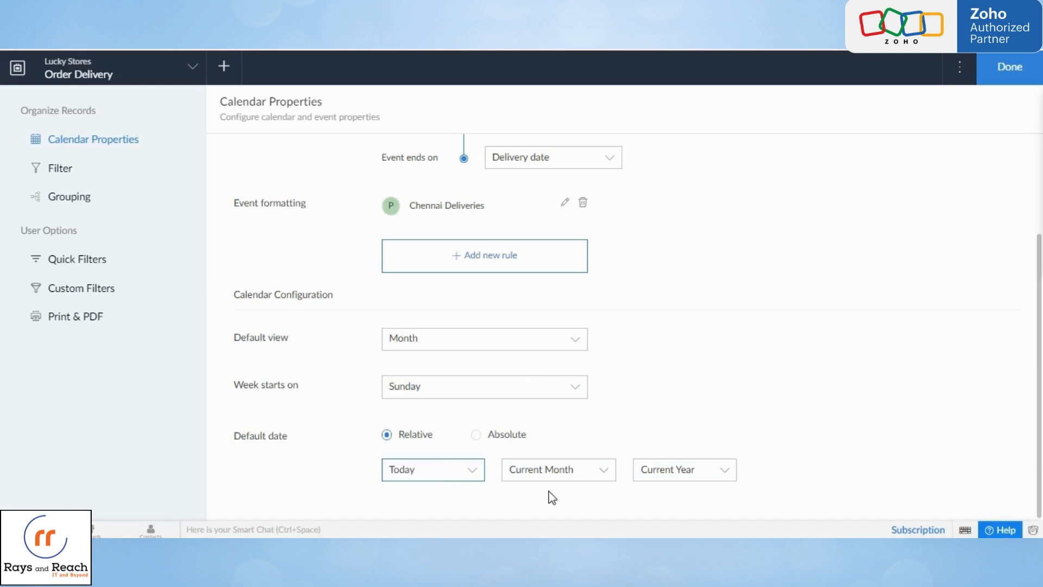
click(705, 476)
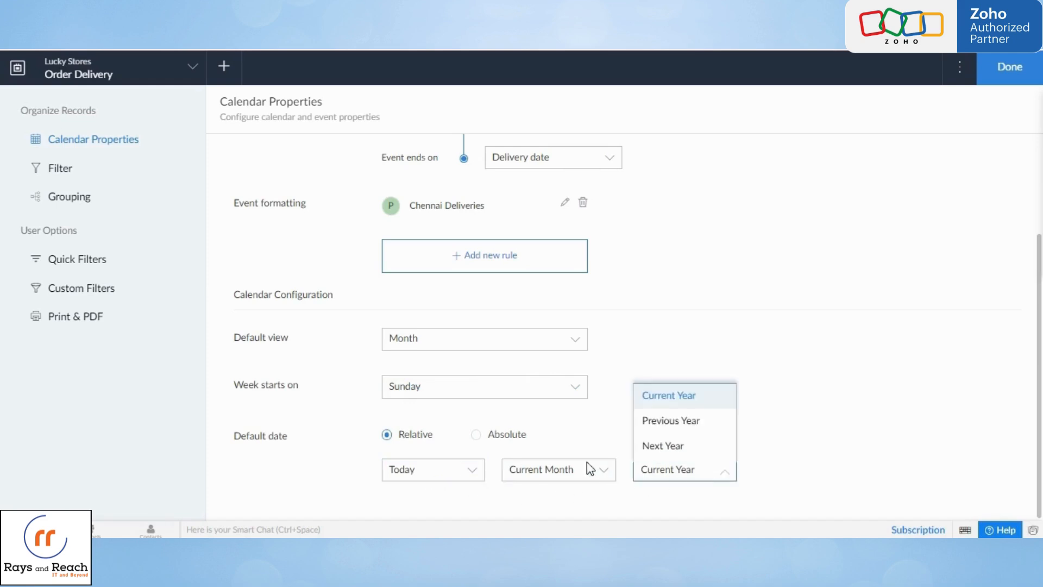
click(566, 469)
click(566, 469)
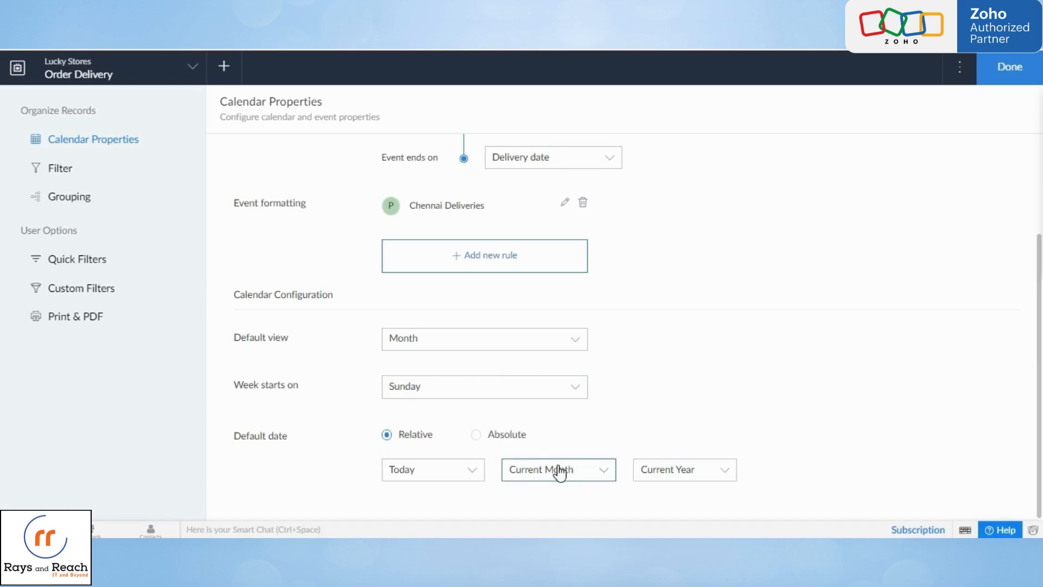
click(476, 438)
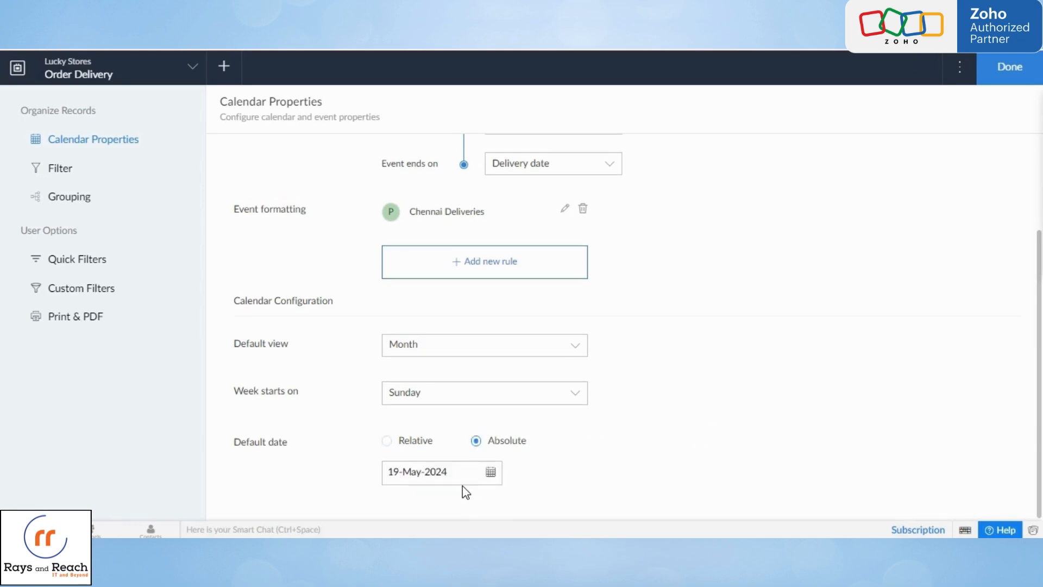
click(407, 441)
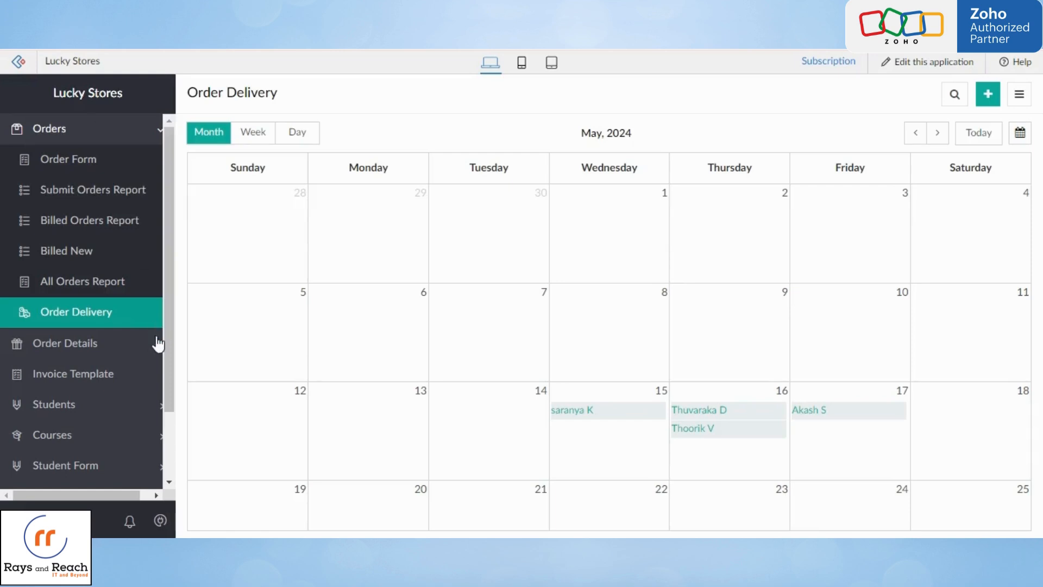
Reload the live Order Delivery calendar and inspect the May event formatting and the 15 May entry's quick view
click(107, 314)
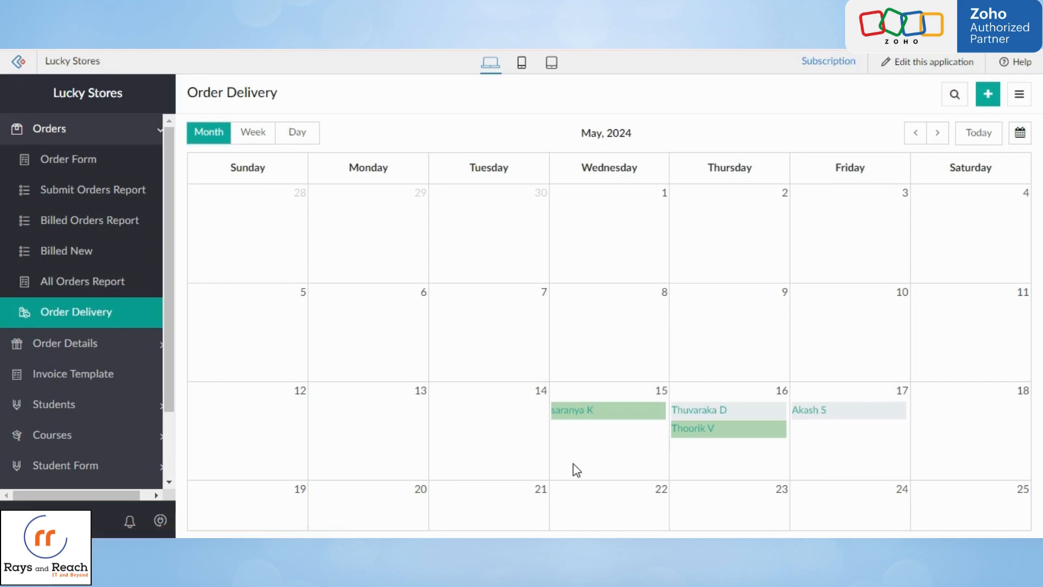
scroll(576, 471, down, 3)
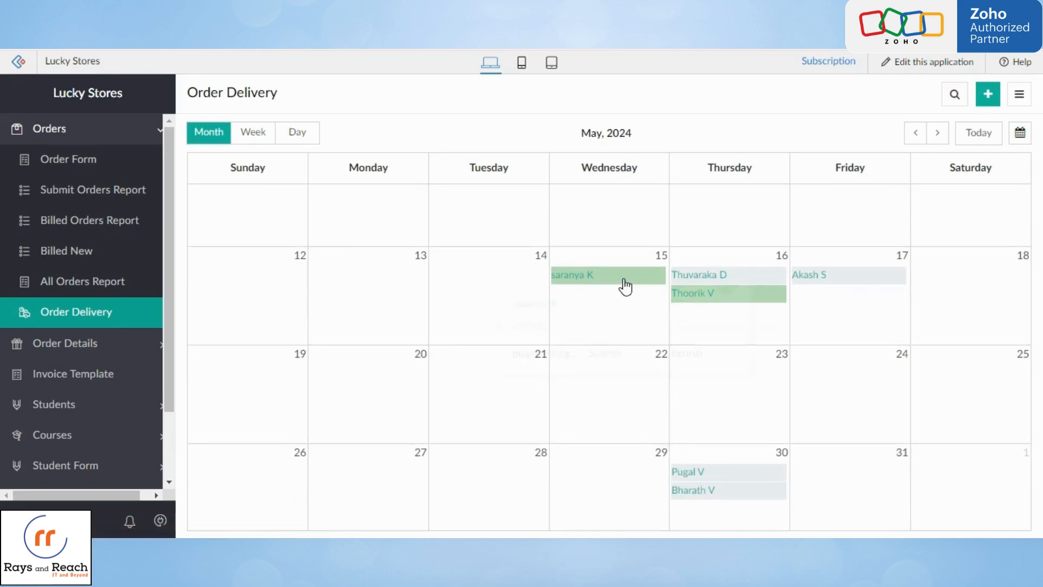
mouse_move(625, 286)
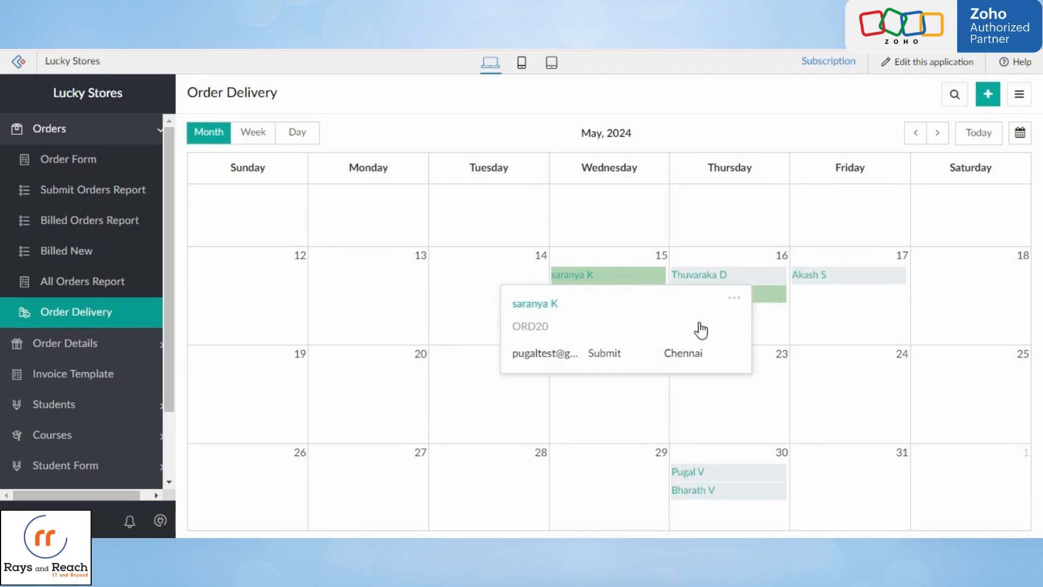
mouse_move(766, 304)
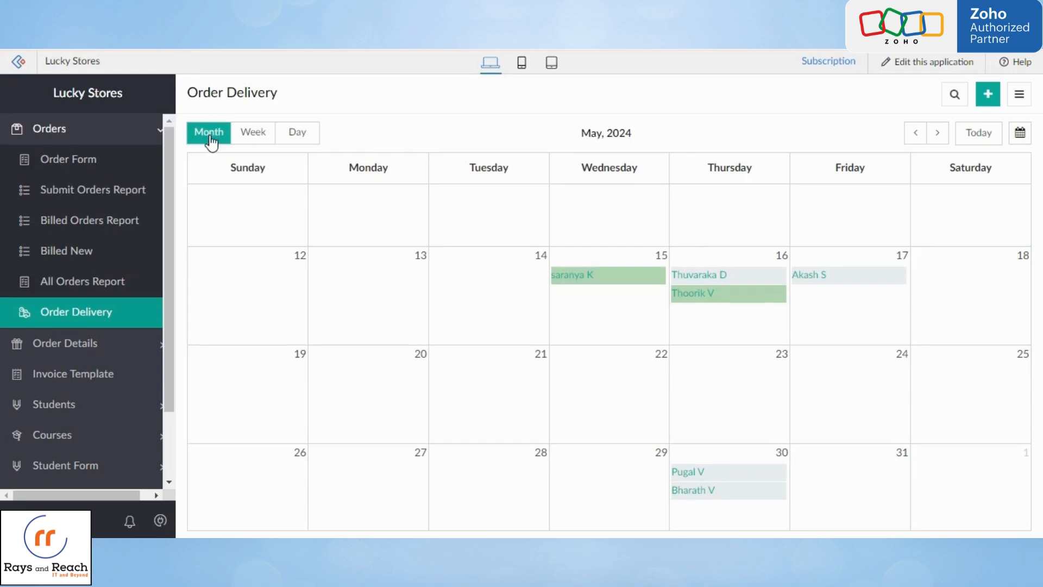
Look through the live Order Delivery calendar's Week, Month and Day views
click(253, 141)
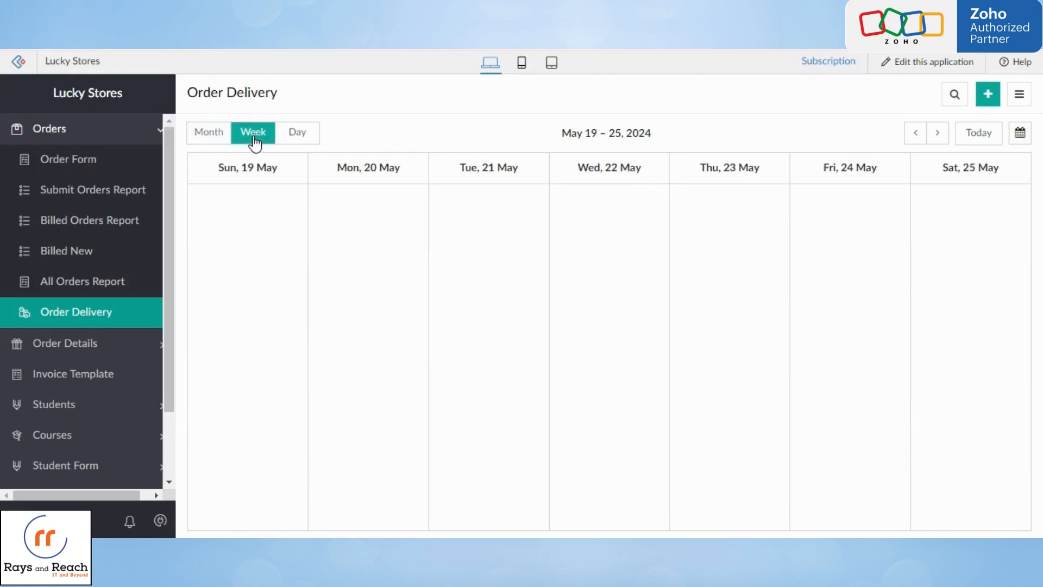
click(209, 134)
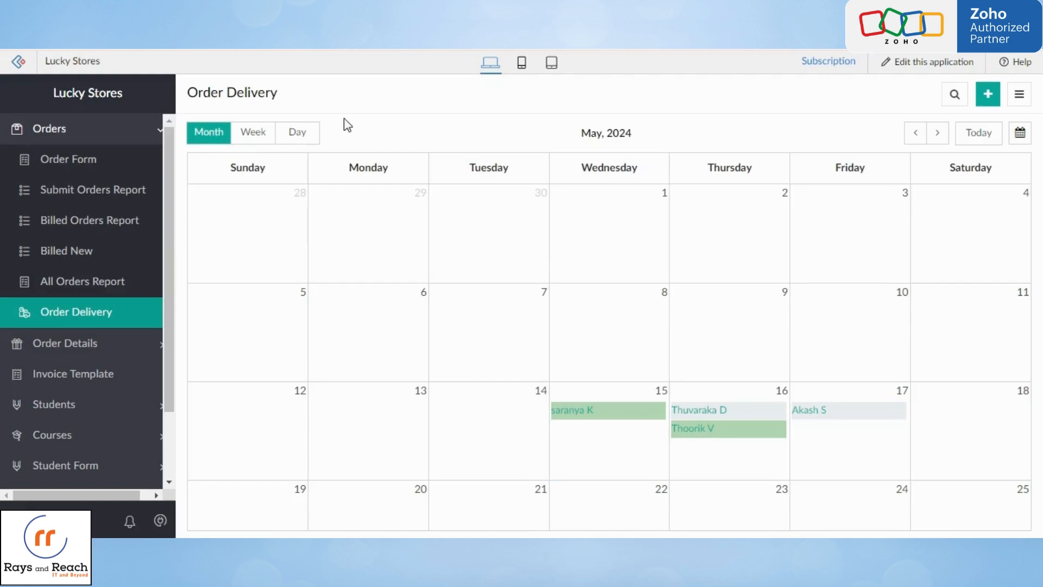
click(300, 136)
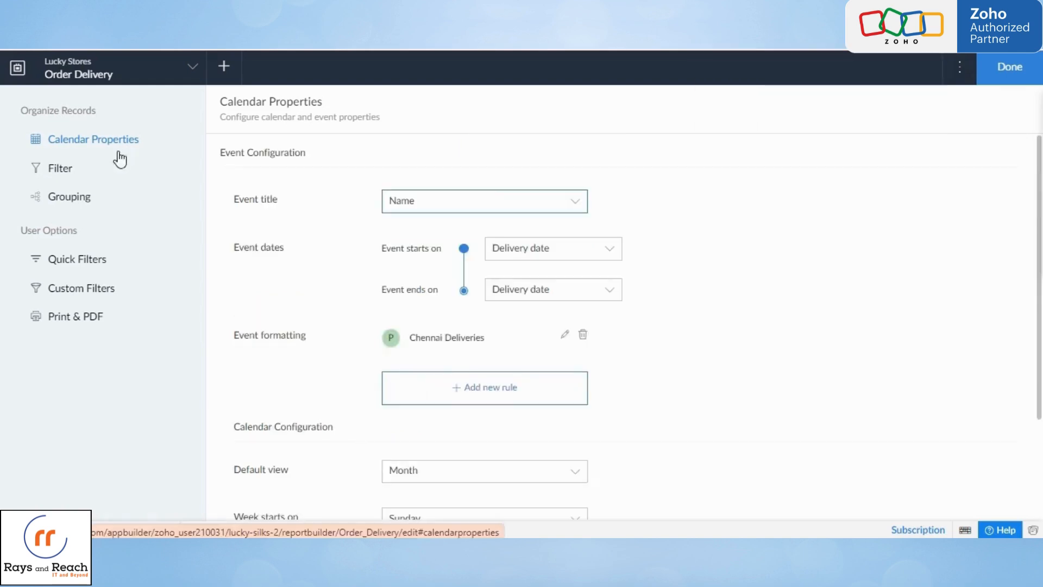
Group the Order Delivery report's records by Purchase Order date and view the grouped calendar in the live application
click(88, 210)
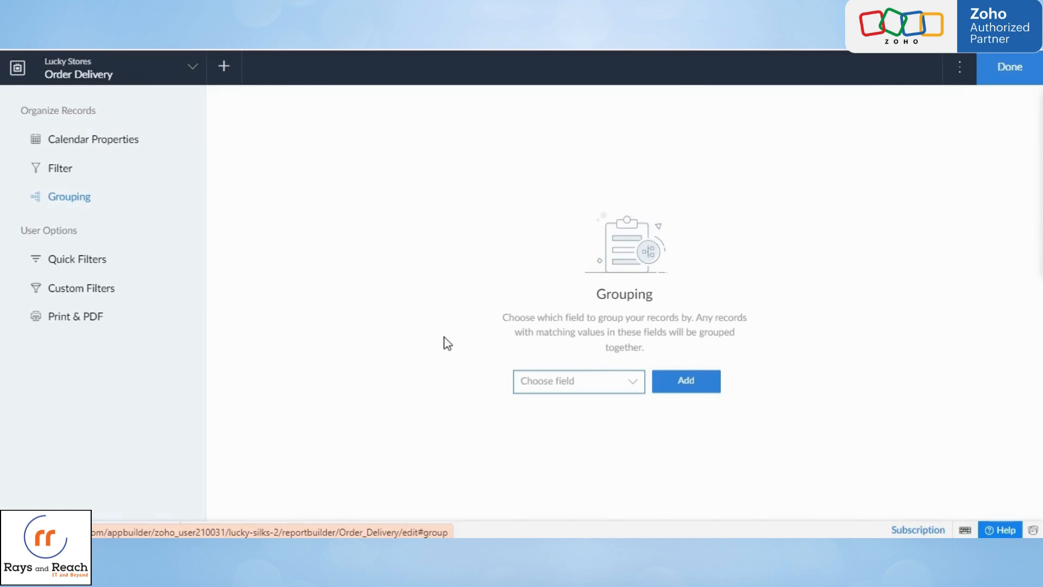
click(602, 392)
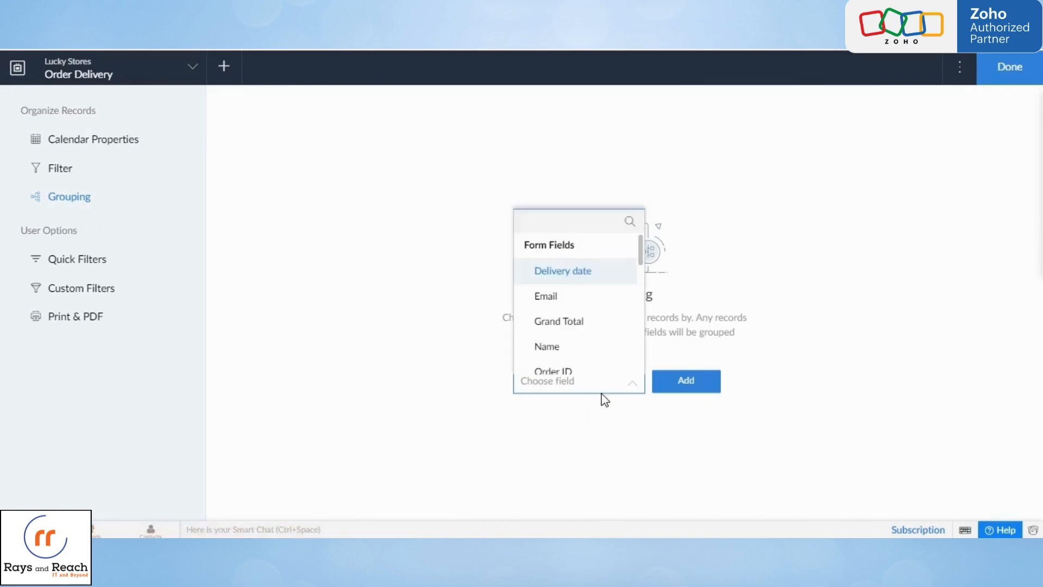
text(pur)
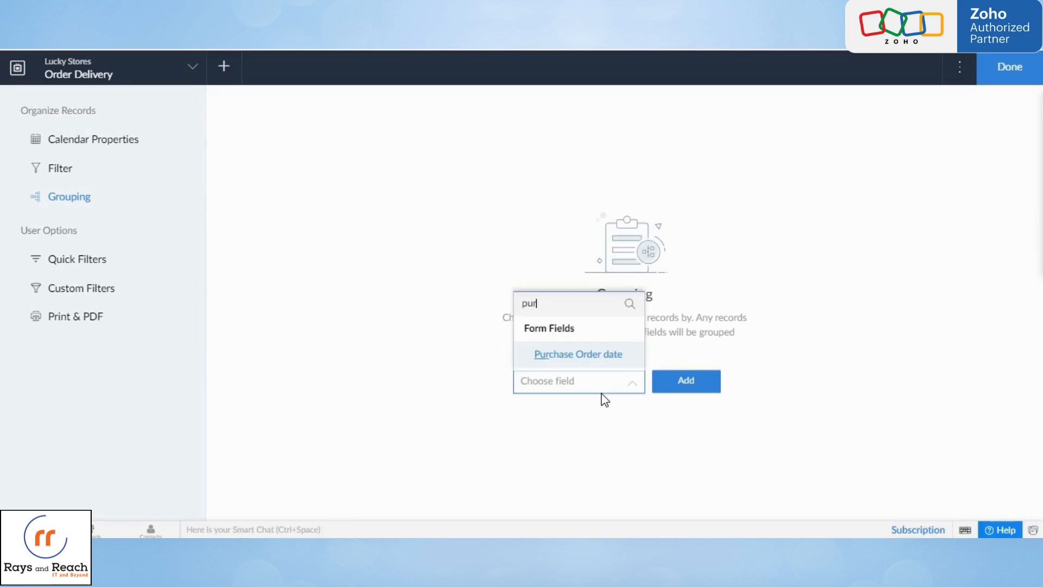
click(606, 356)
click(712, 391)
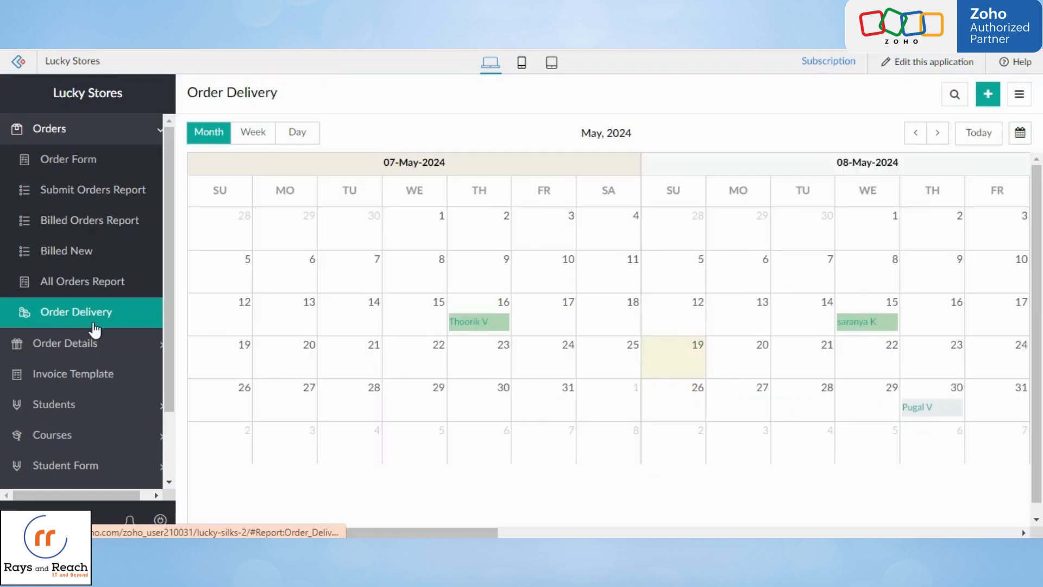
drag(416, 533, 388, 532)
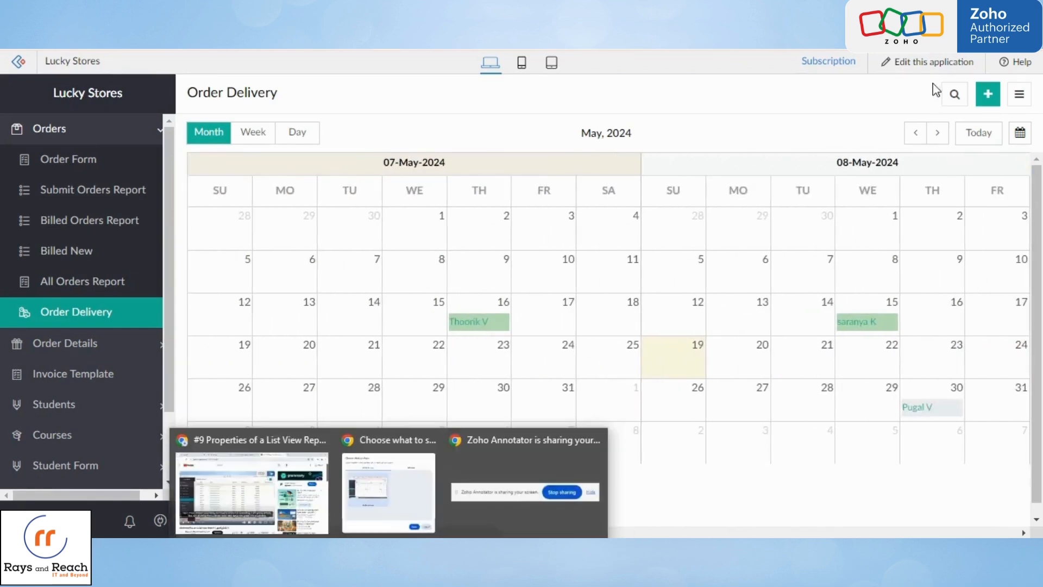